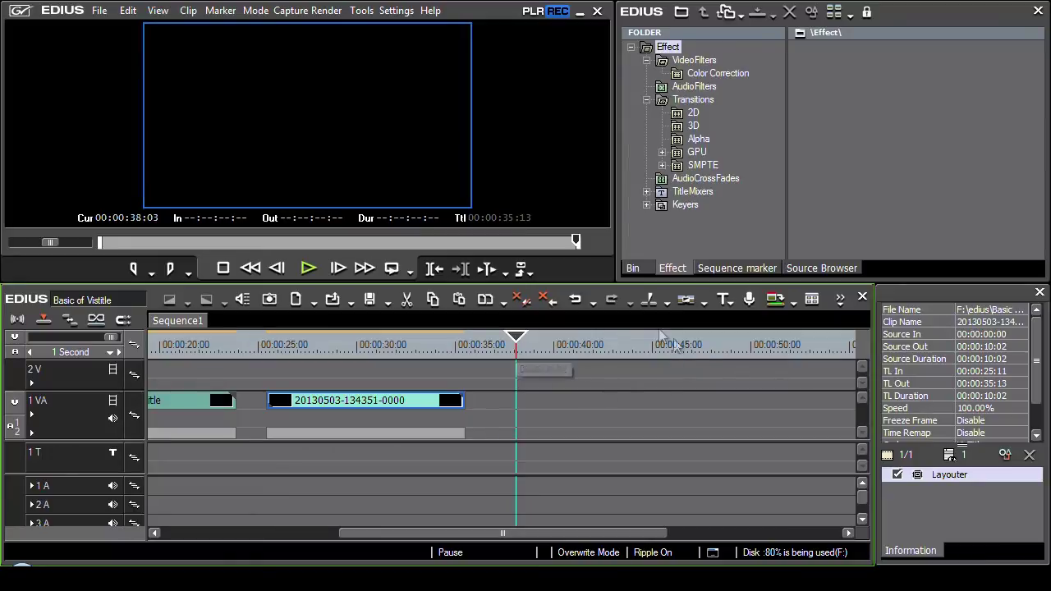
- Patch the video source channel onto the 1T title track and bring up the title creation options
click(727, 302)
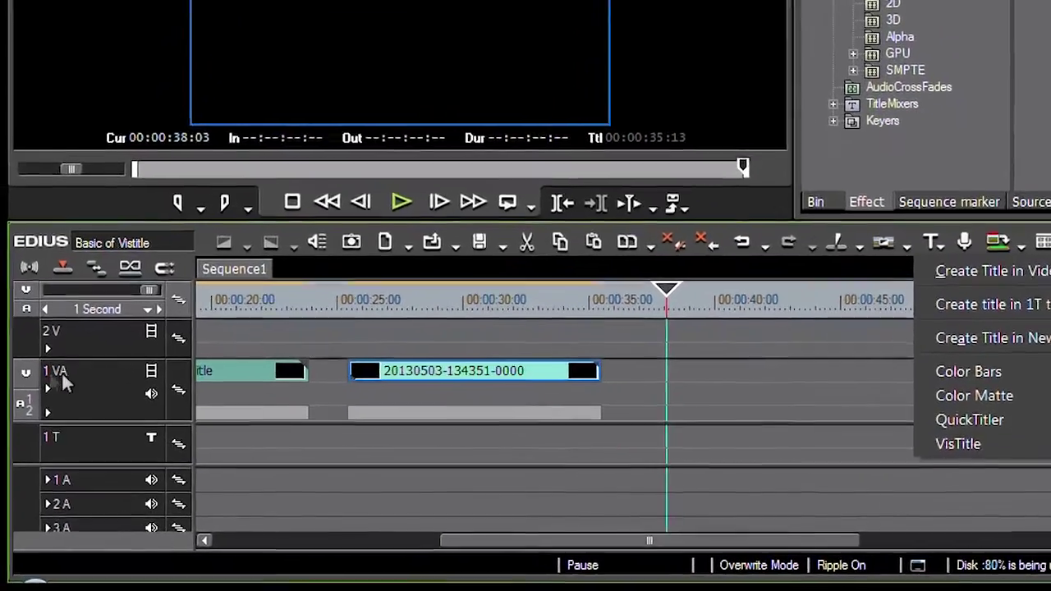
click(50, 406)
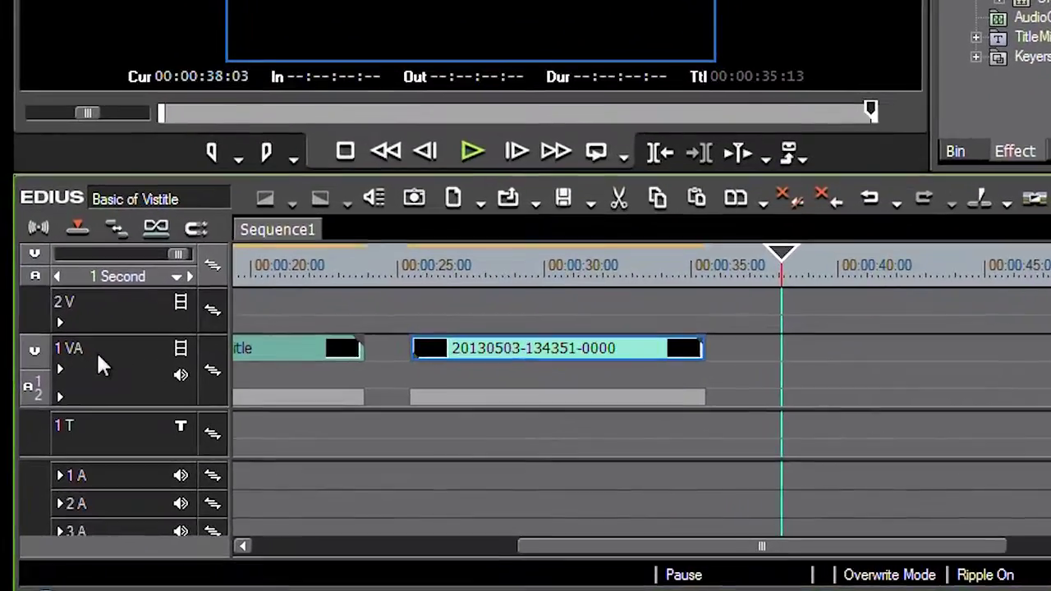
click(35, 308)
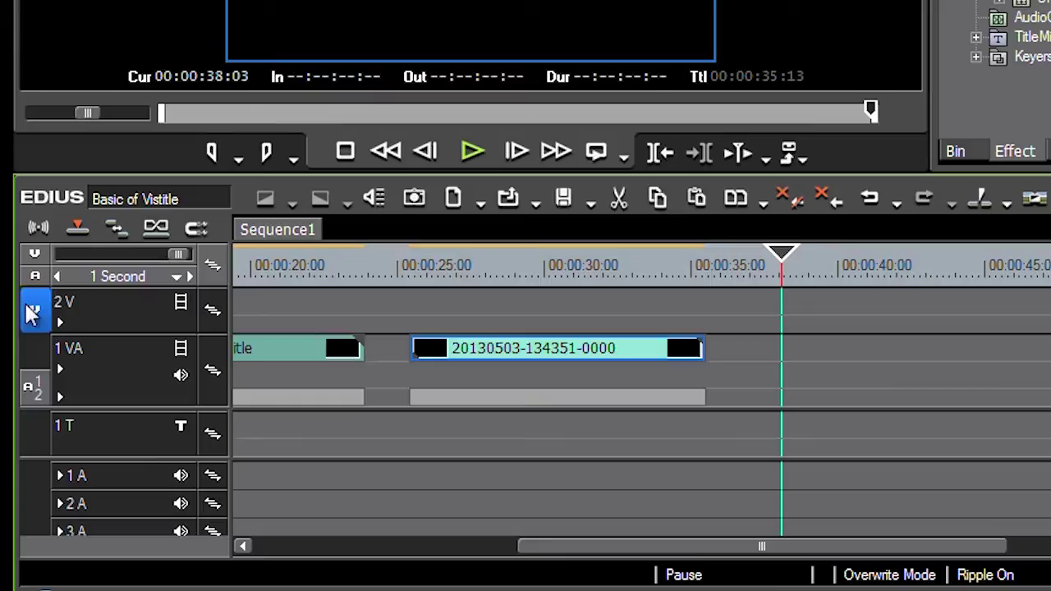
mouse_move(30, 305)
mouse_down()
mouse_move(34, 432)
mouse_move(34, 309)
mouse_up()
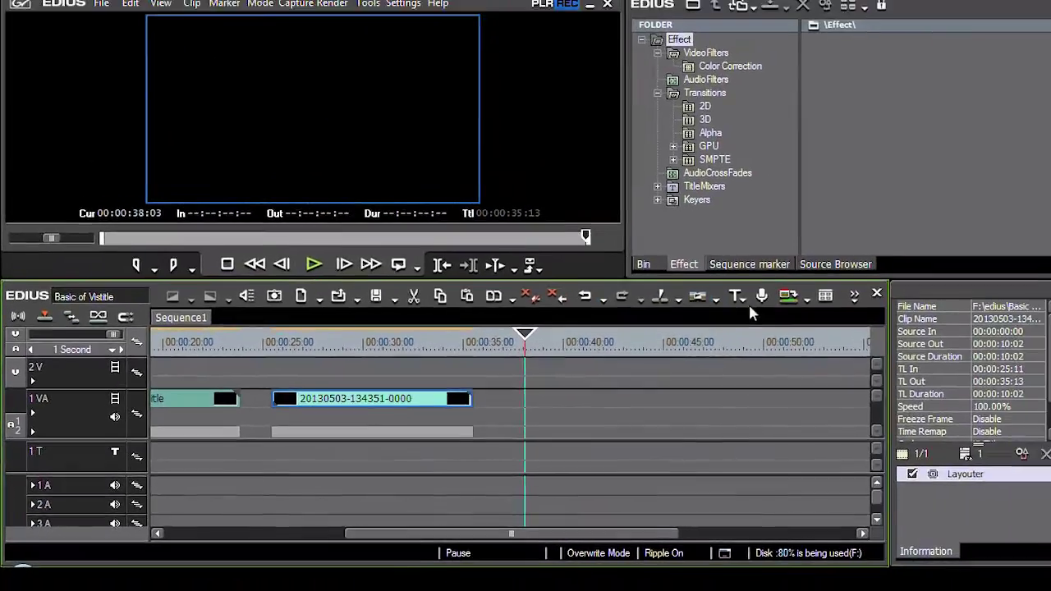
click(725, 298)
- Create a new VisTitle title, maximize the editor and set the time to 00:00:01:01
click(773, 456)
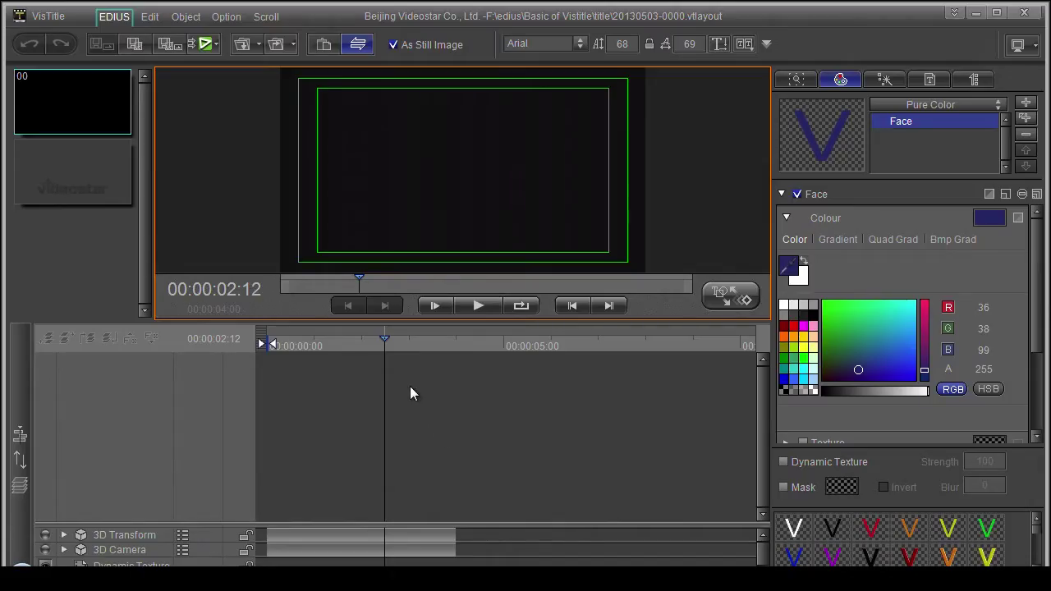
click(997, 15)
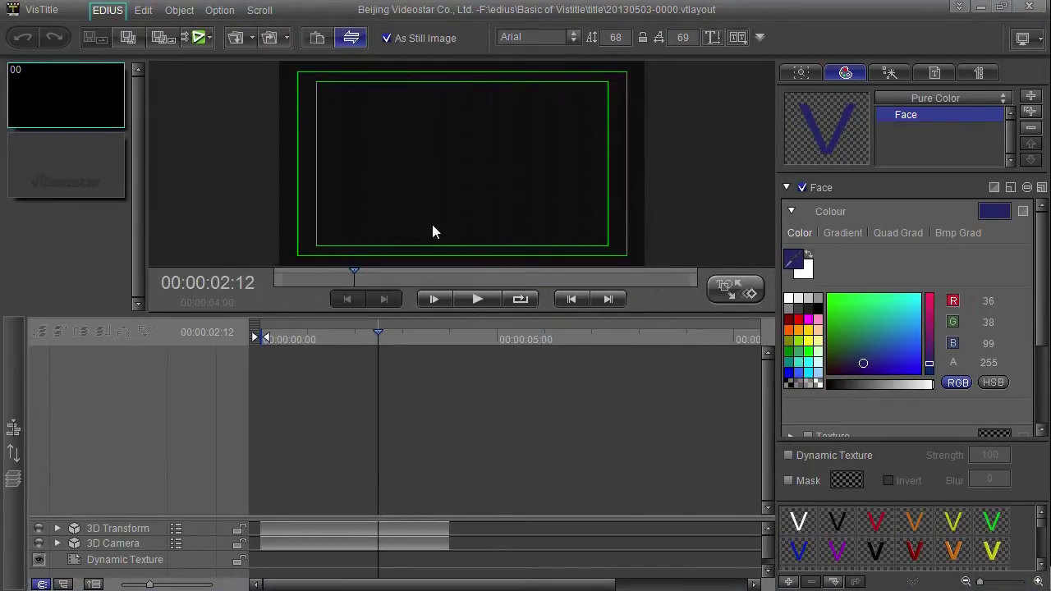
click(287, 338)
drag(288, 338, 312, 345)
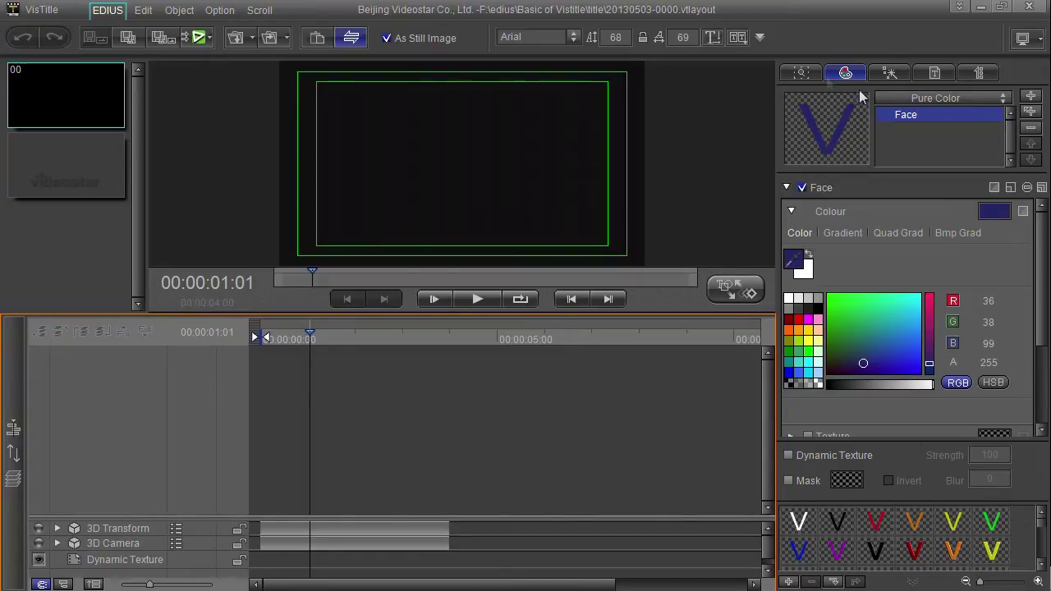
- Step through the right-hand property panels to reach the roll and scroll settings
click(795, 73)
click(833, 71)
click(878, 71)
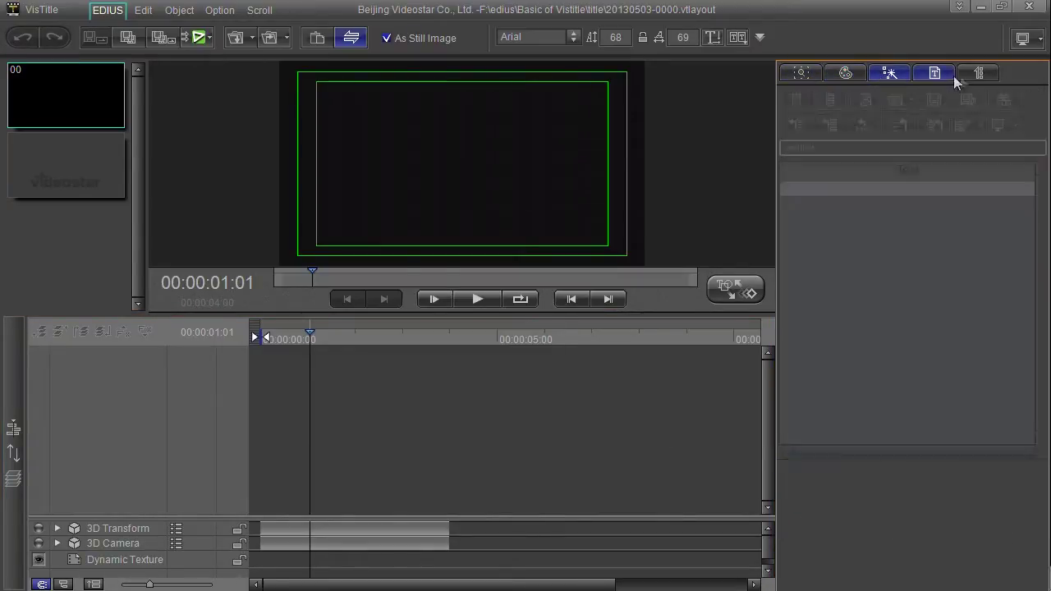
click(953, 75)
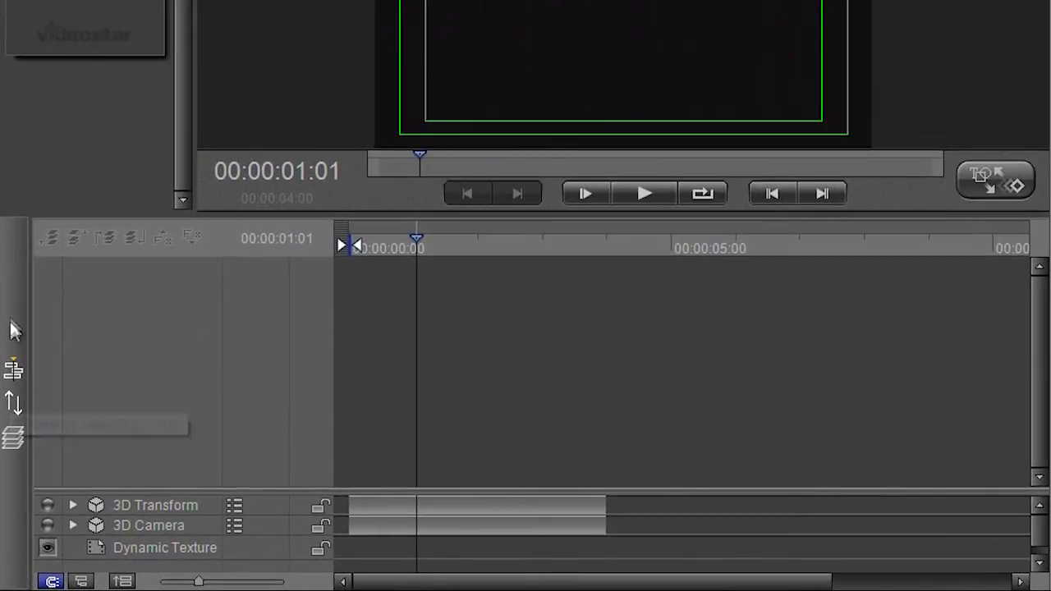
- Browse the HD1, Demo and PlugIn template categories, then drag Particle007 from Particle Templet onto the page
click(12, 402)
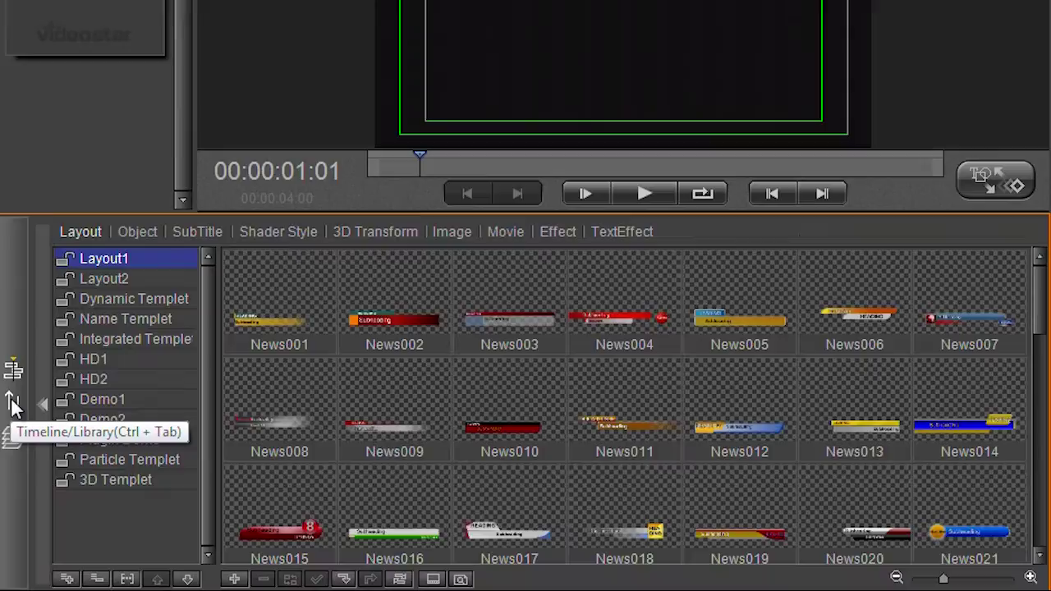
click(129, 359)
click(117, 398)
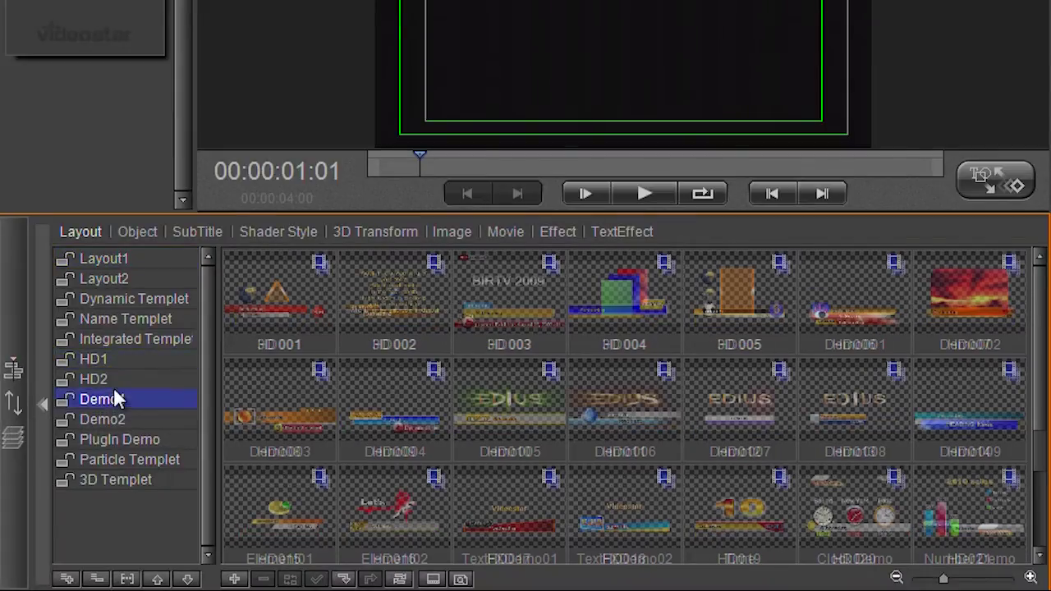
click(120, 420)
click(128, 441)
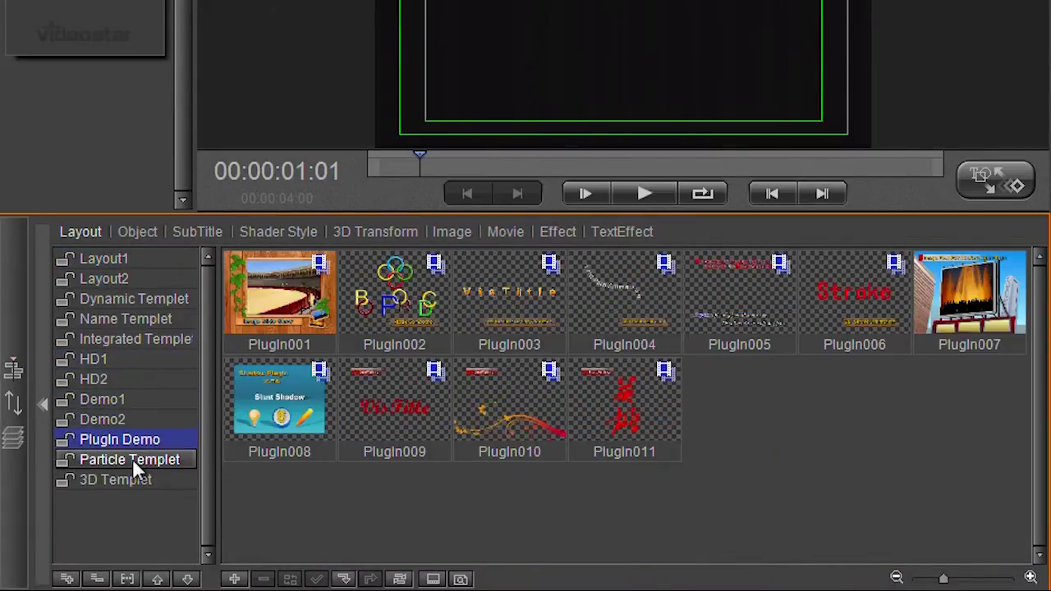
click(132, 458)
click(138, 483)
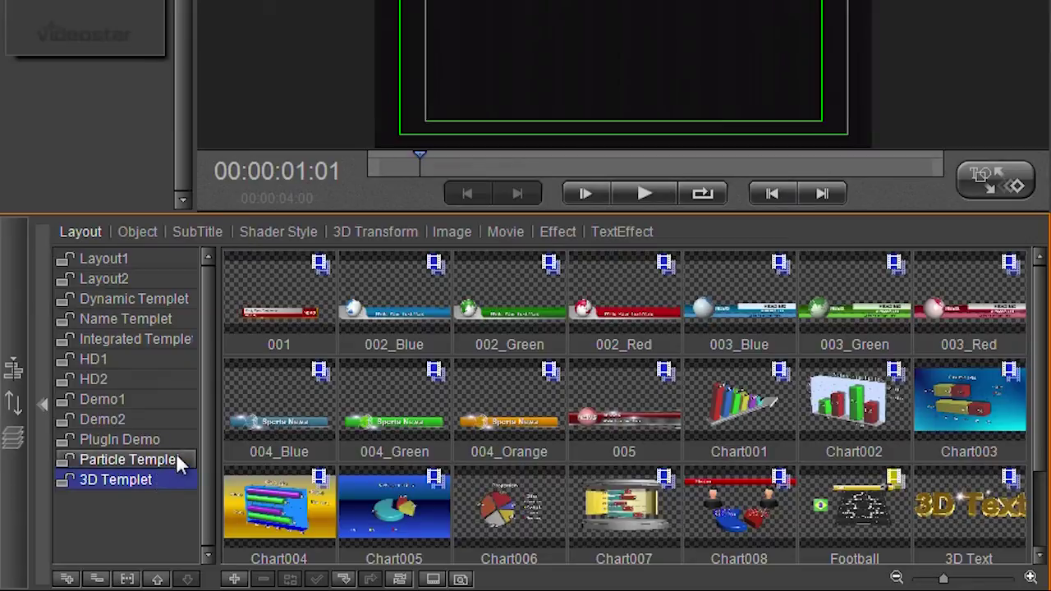
click(158, 466)
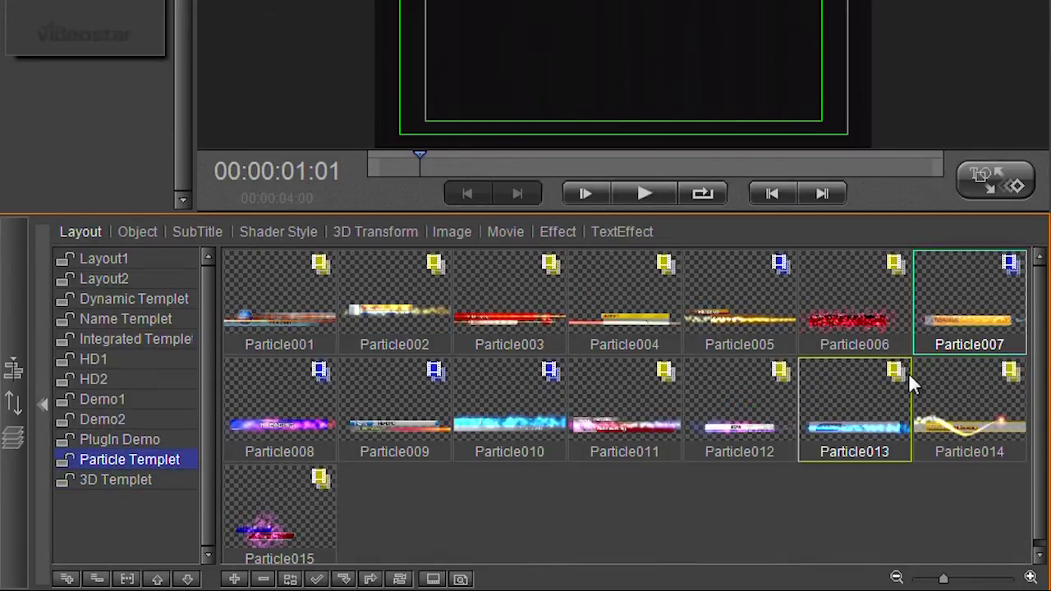
drag(960, 319, 613, 90)
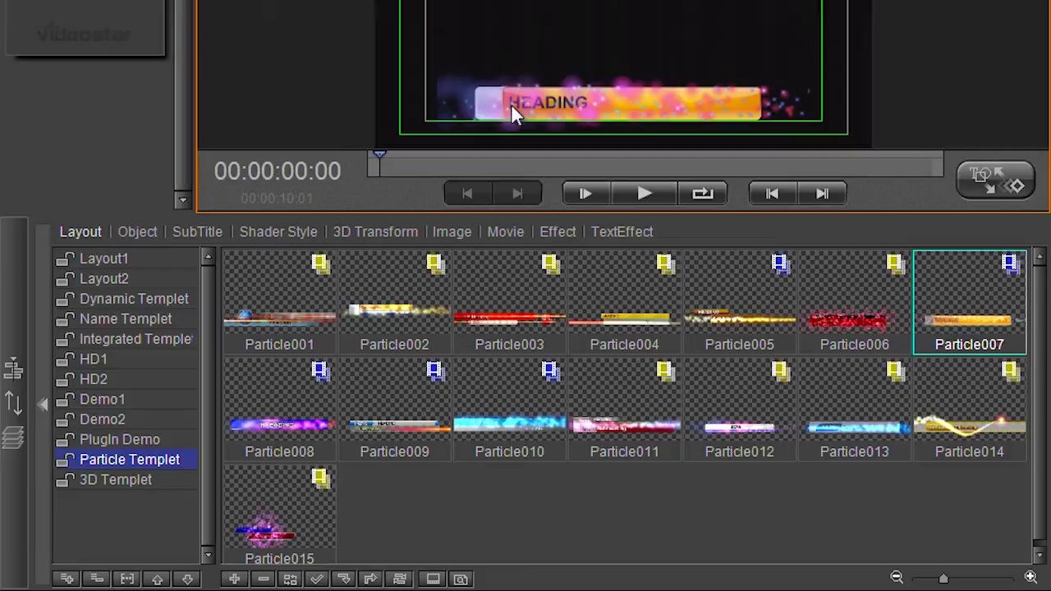
- Browse the subtitle presets and the PureColor, Outline, Neon and Custom shader styles
click(137, 232)
click(197, 231)
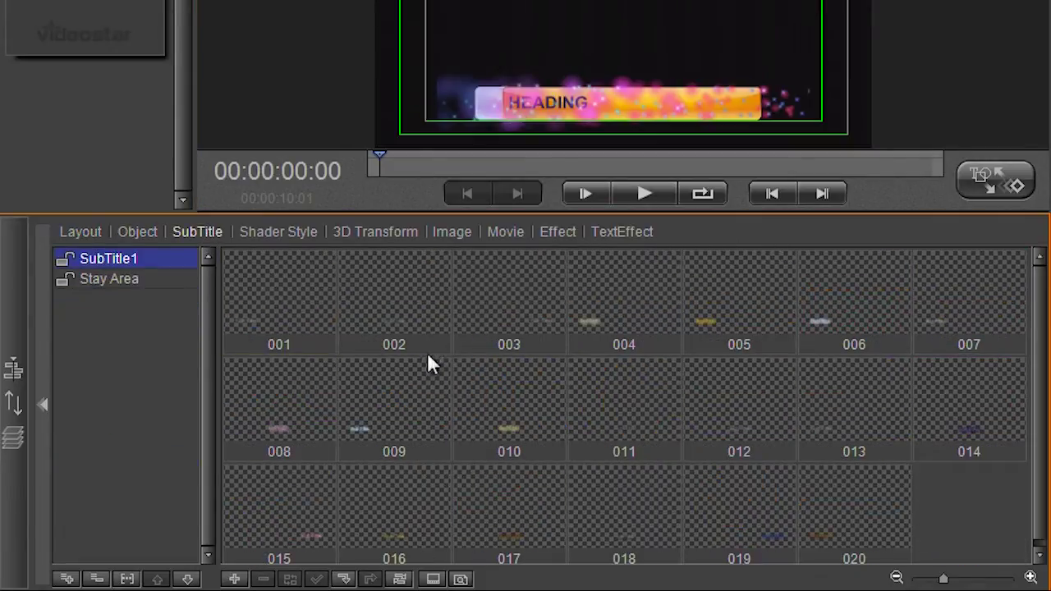
click(275, 232)
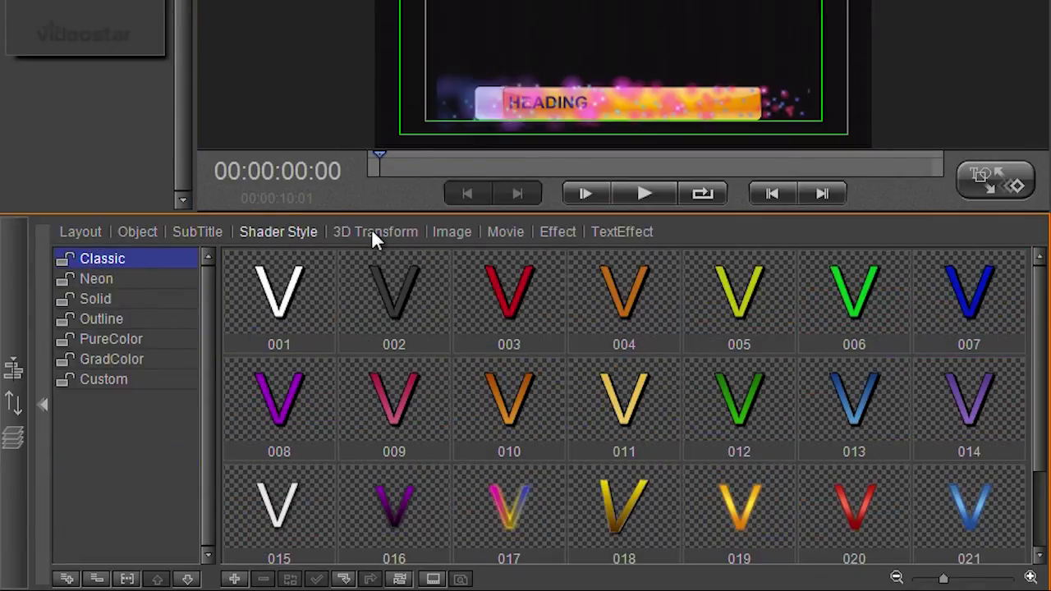
click(123, 339)
click(86, 318)
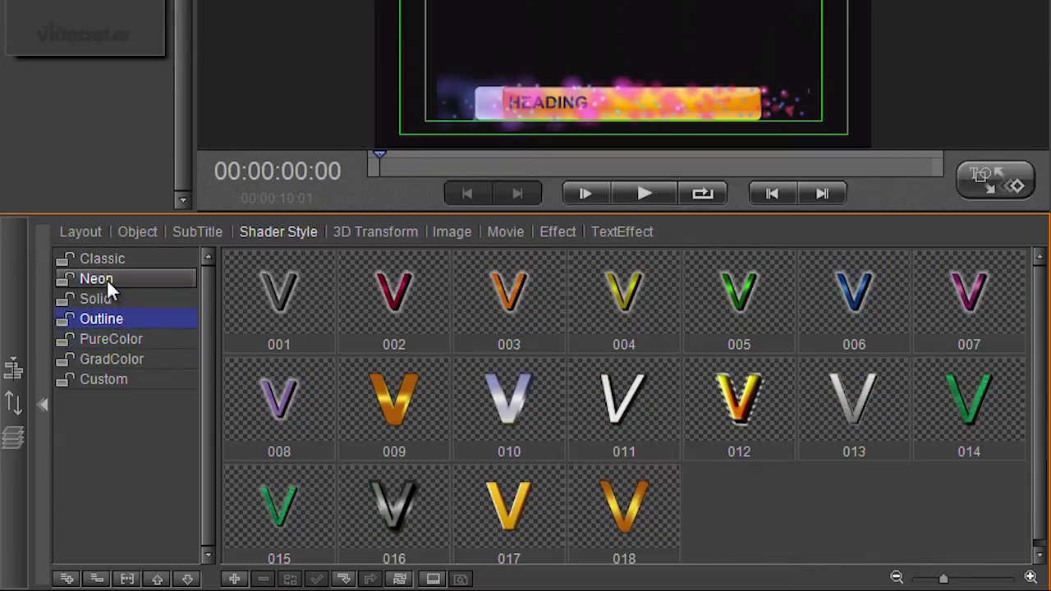
click(107, 279)
click(97, 336)
click(136, 377)
- Look through the Out FX and InOut FX 3D transforms and the Image2 light images
click(389, 232)
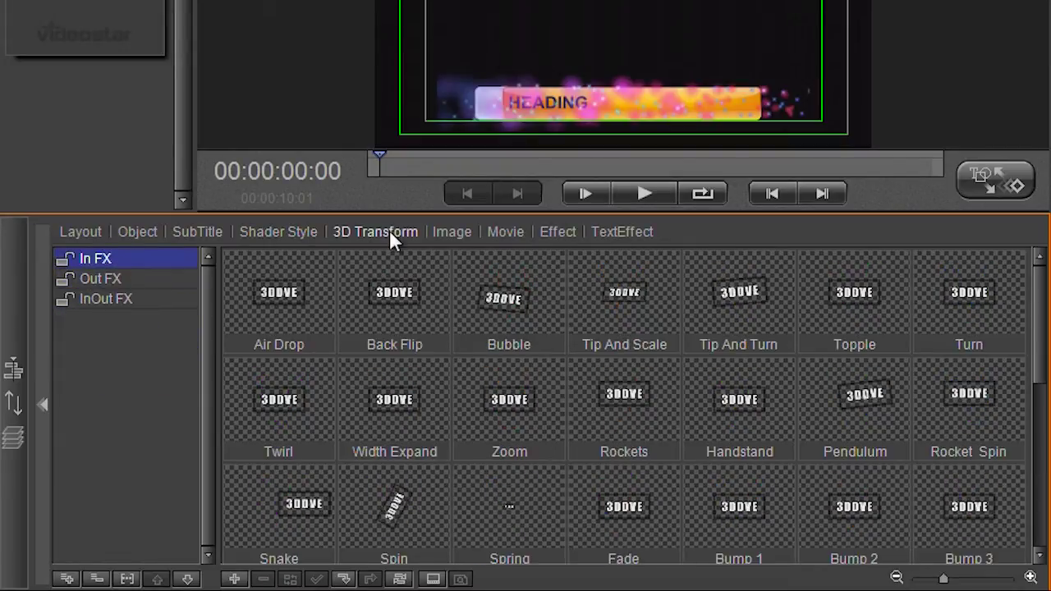
click(136, 281)
click(135, 299)
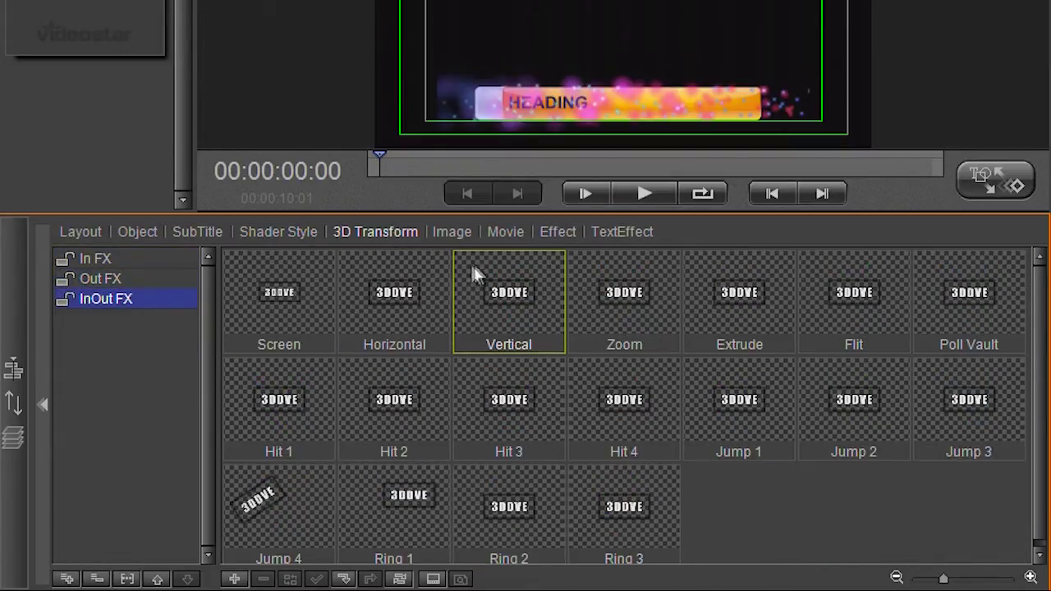
click(453, 231)
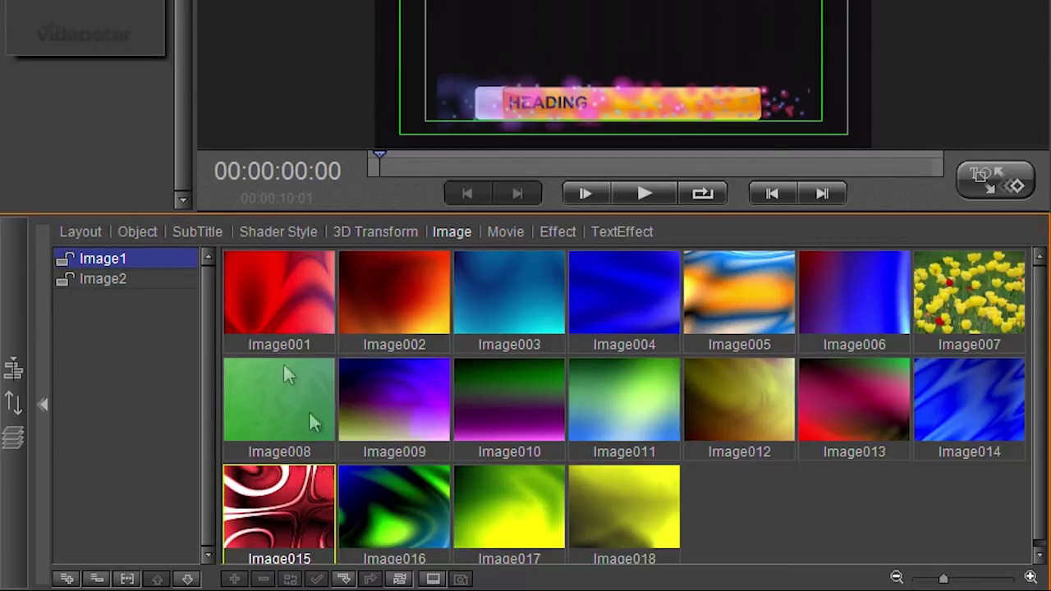
click(132, 279)
click(549, 302)
- Review the Movie1, Movie2 and Movie3 clips, then move on to the TextEffect animations
click(504, 231)
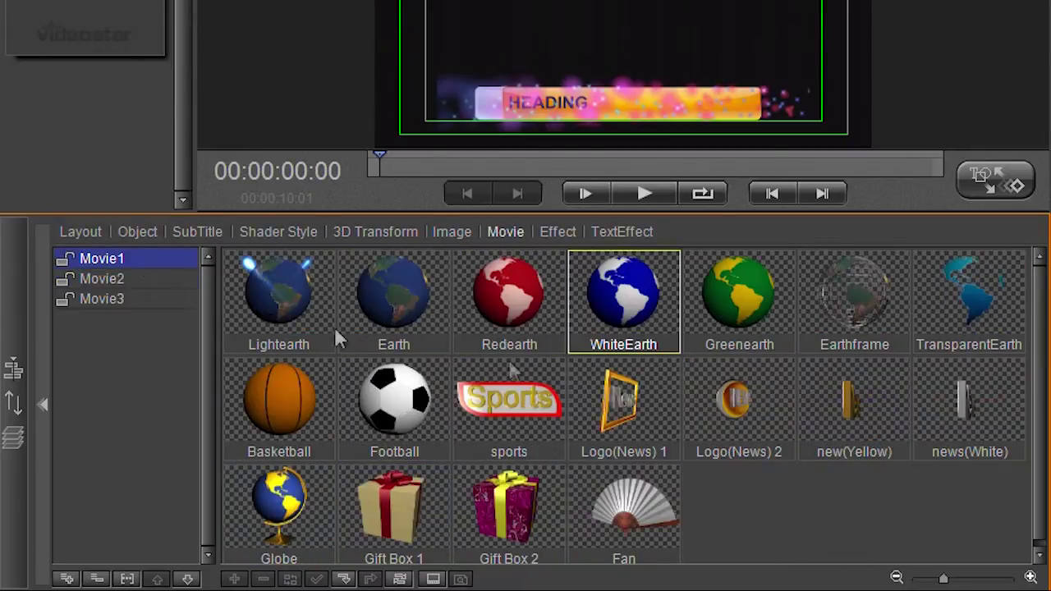
click(127, 280)
click(123, 299)
click(122, 277)
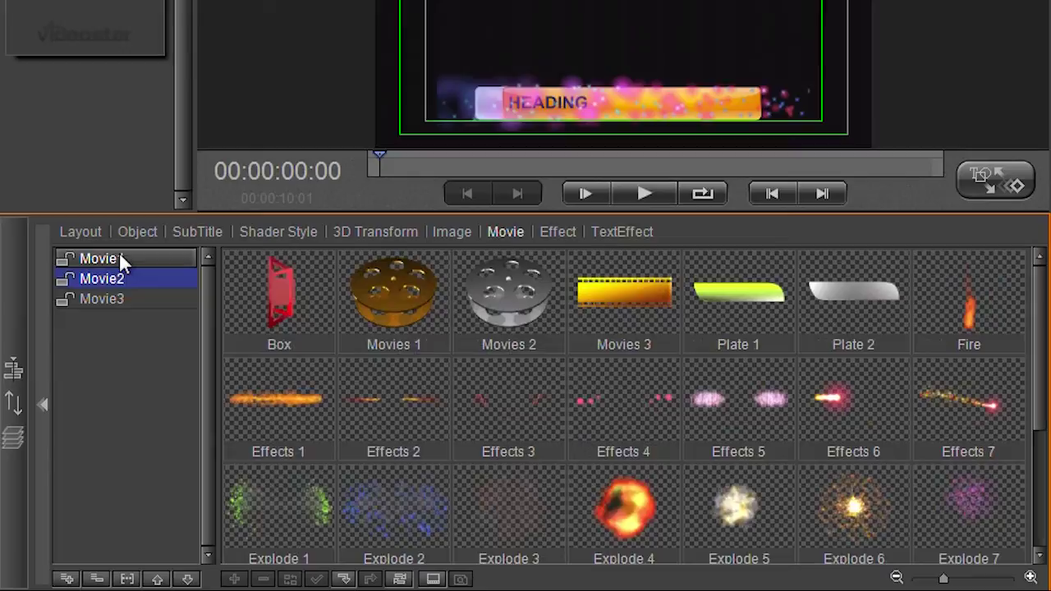
click(120, 259)
click(105, 299)
click(621, 231)
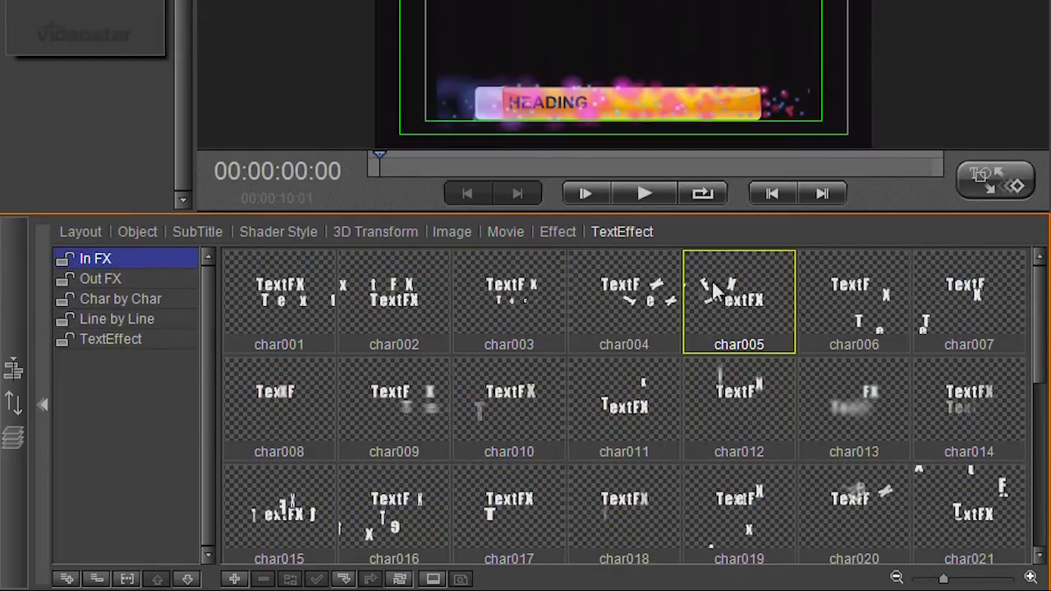
- Apply the char004 In FX effect to the HEADING text and play the animation
drag(595, 308, 522, 134)
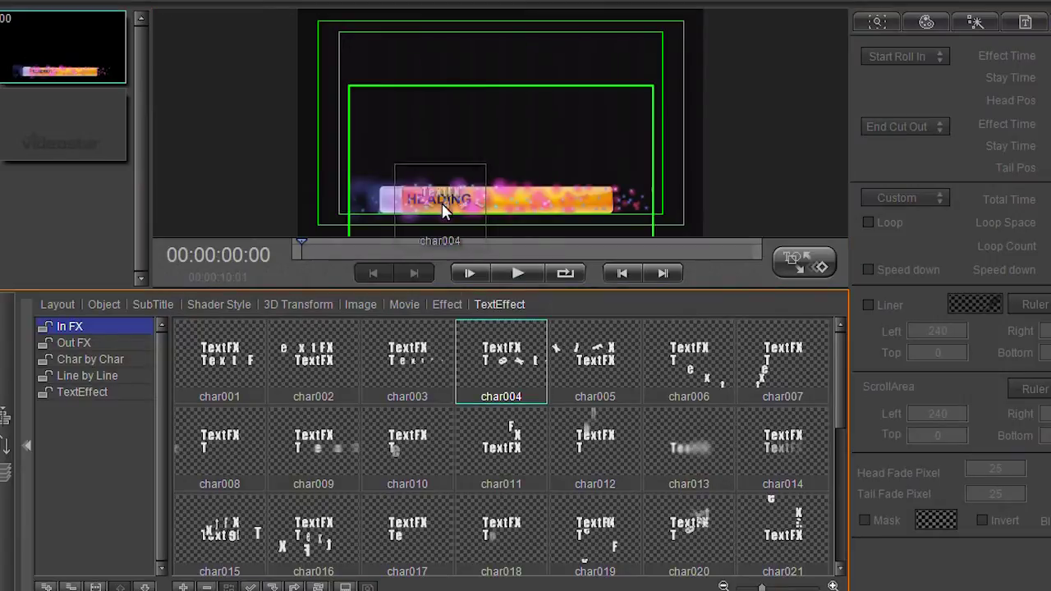
drag(442, 202, 441, 202)
click(517, 273)
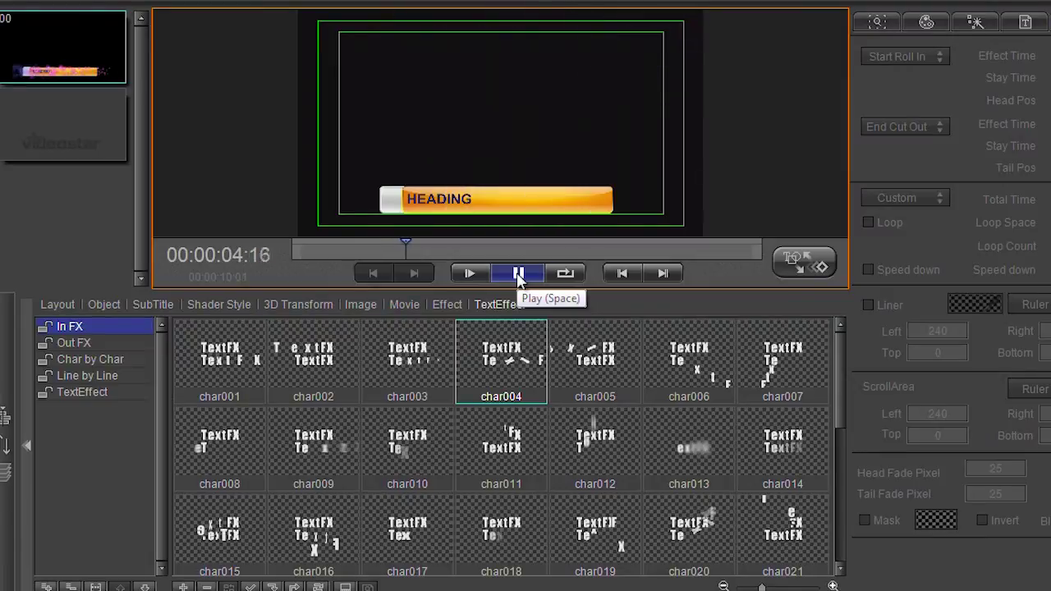
click(517, 274)
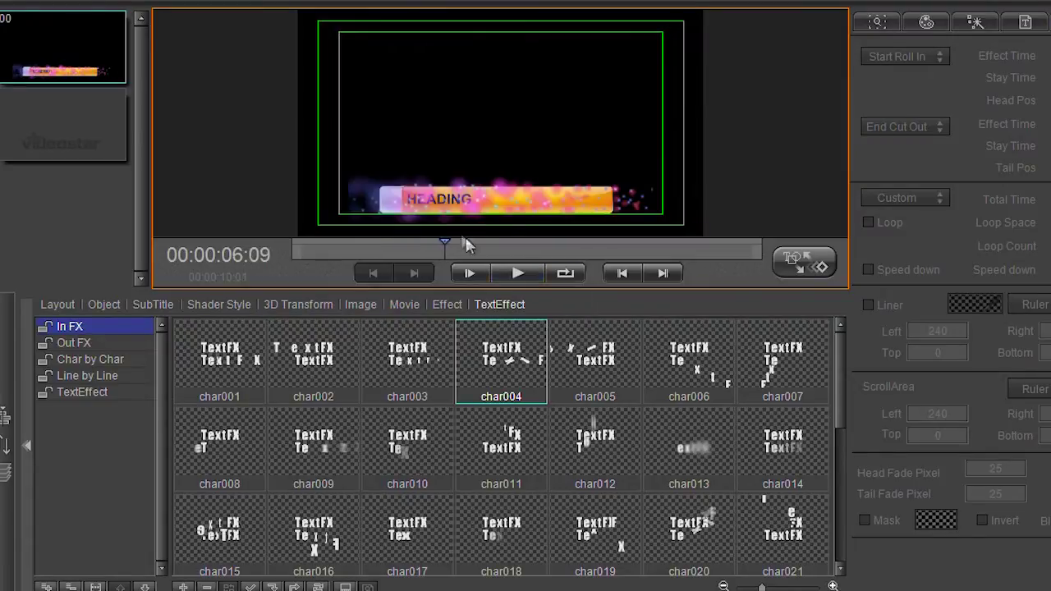
- Scrub through the char004 animation and return to the title's track timeline
drag(427, 240, 352, 244)
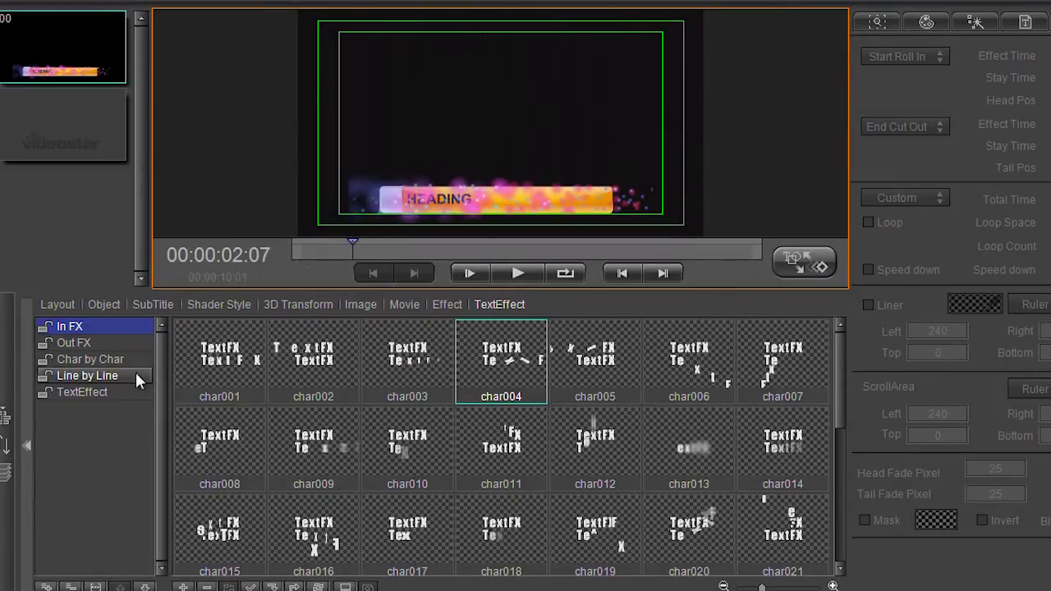
drag(843, 410, 841, 369)
click(5, 420)
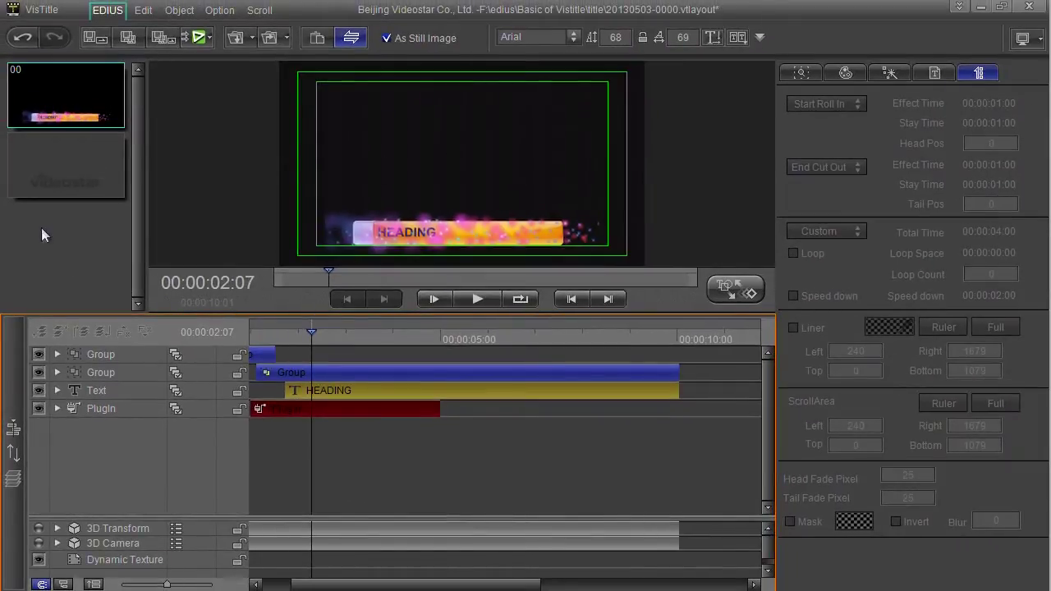
- Add an empty page and delete the page holding the HEADING title
click(51, 173)
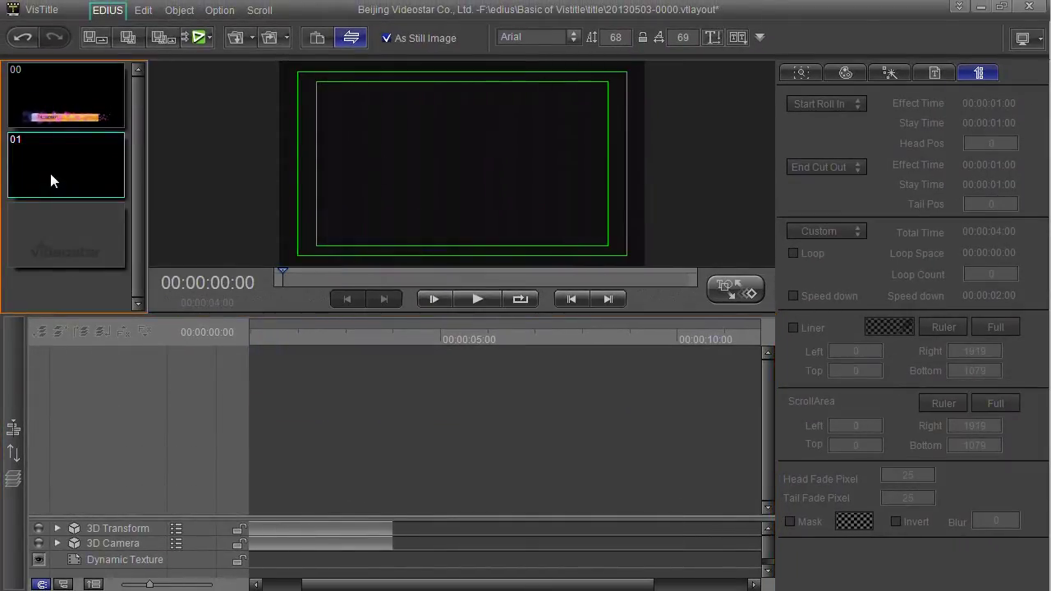
click(46, 90)
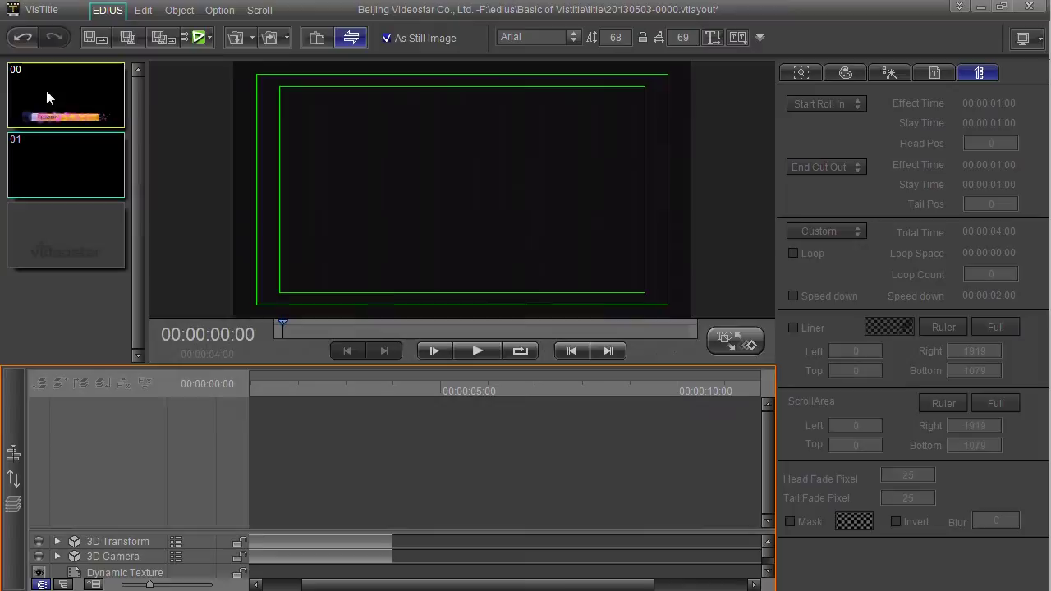
right_click(46, 90)
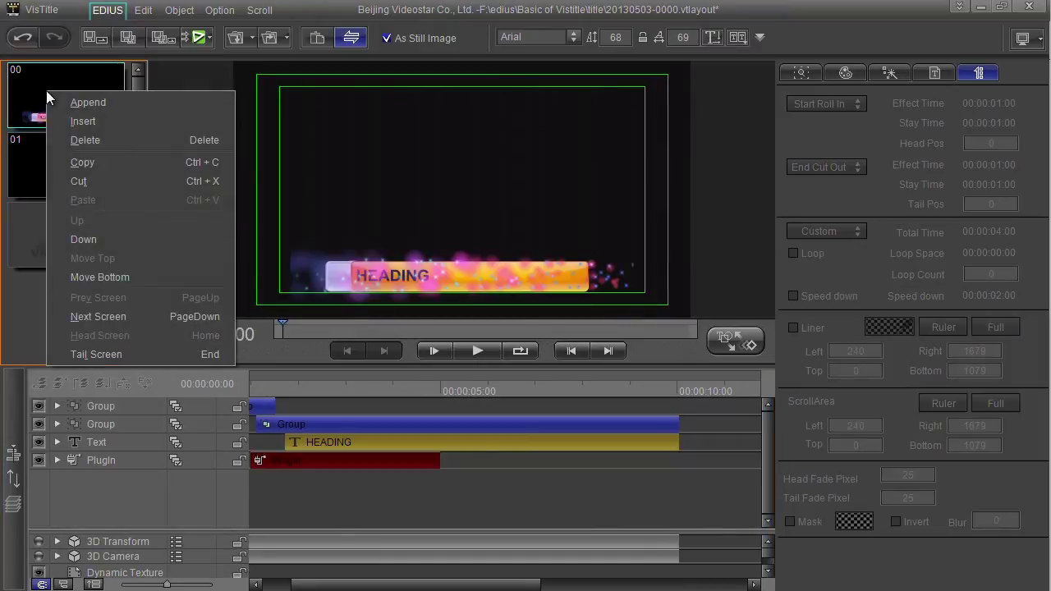
click(65, 133)
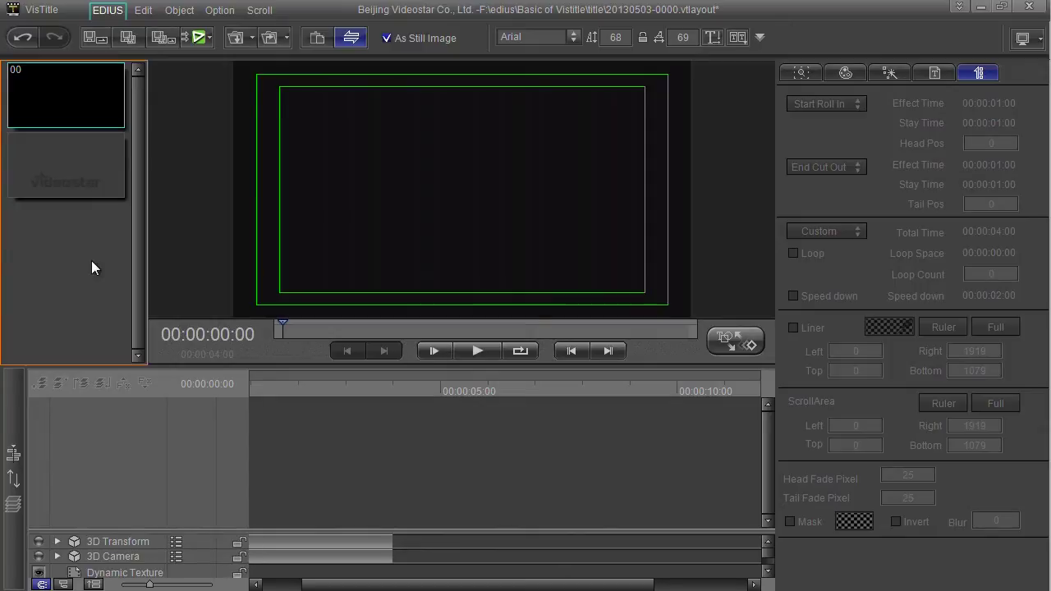
- Add another page, then delete the extra page 01, leaving only page 00
click(85, 177)
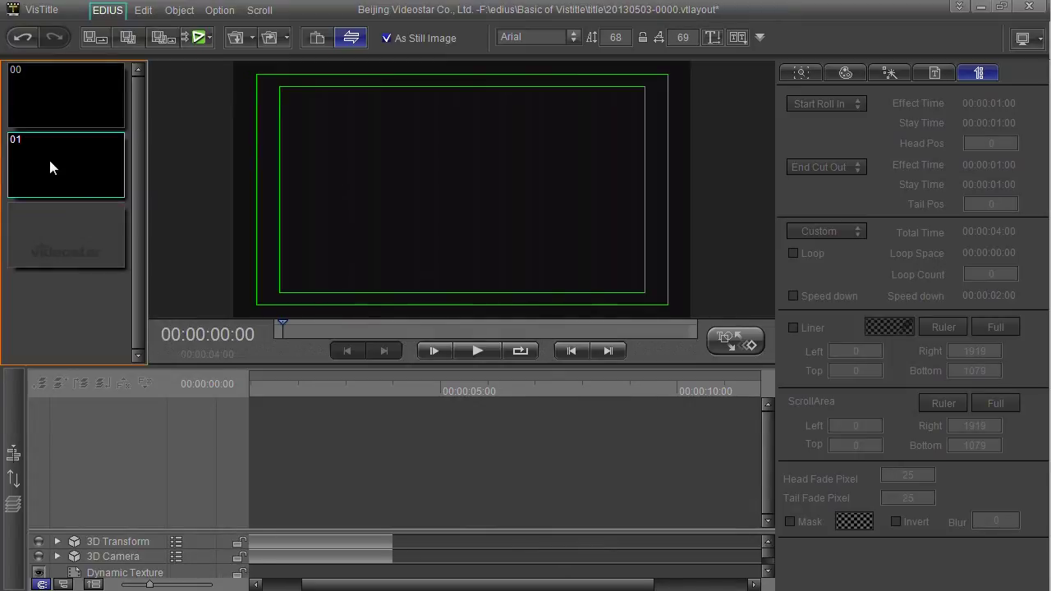
right_click(69, 101)
click(103, 149)
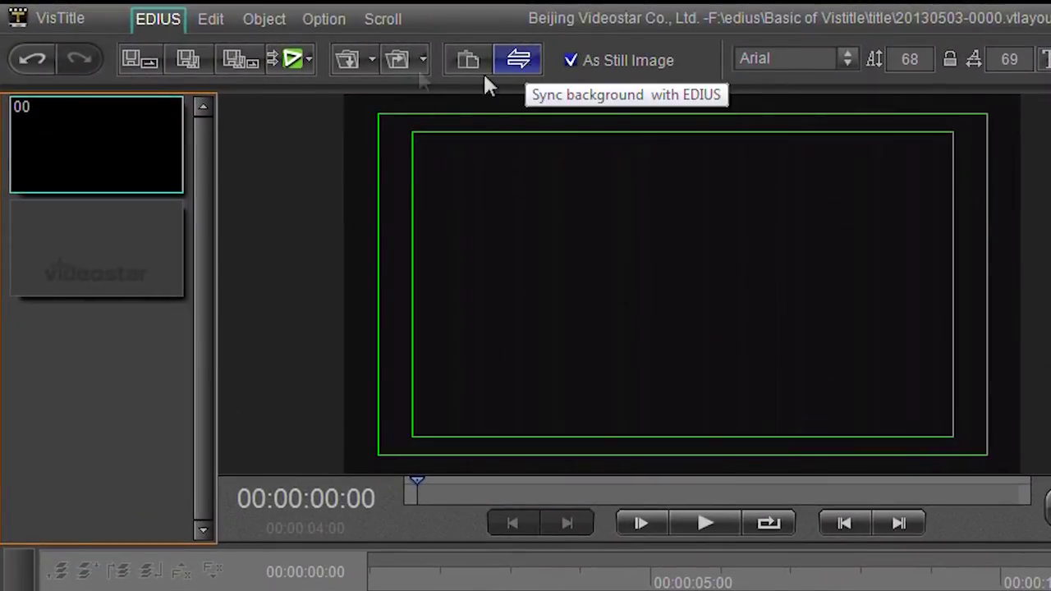
- Show the Edit and Object toolbars and choose Horizontal Text as the text drawing tool
click(209, 21)
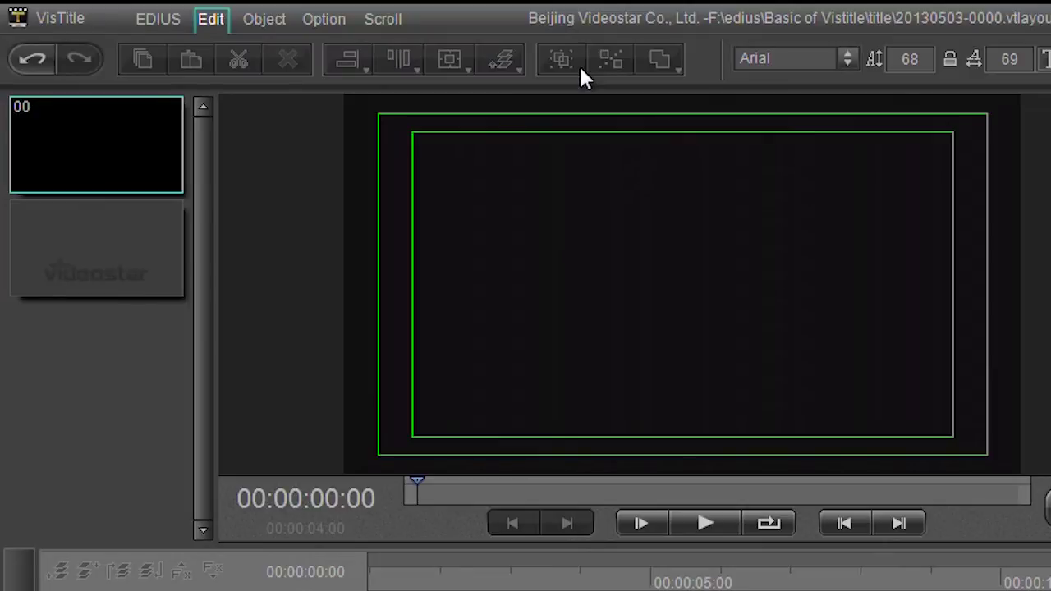
click(260, 18)
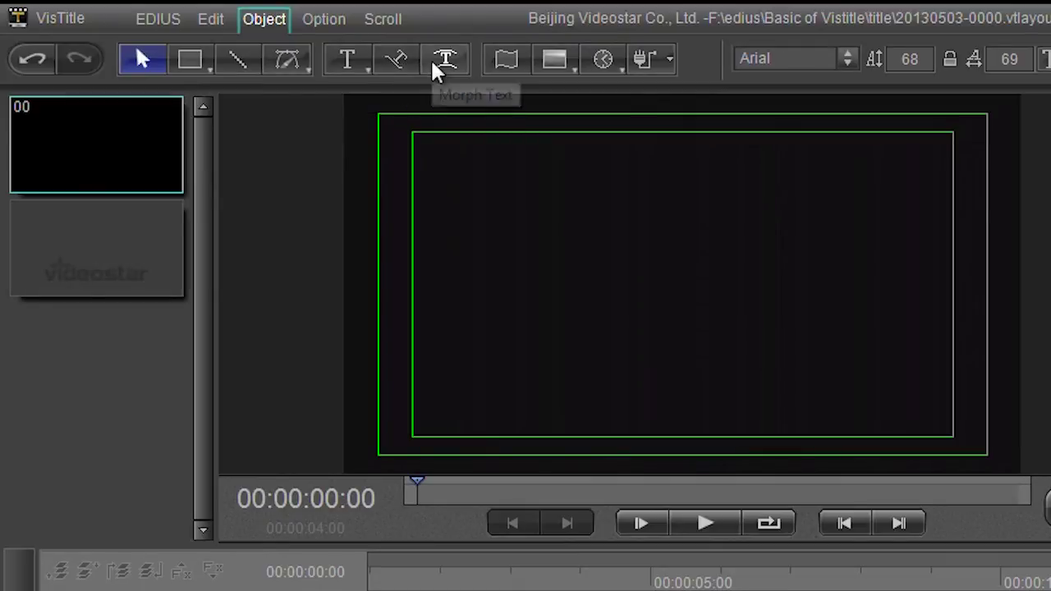
click(347, 59)
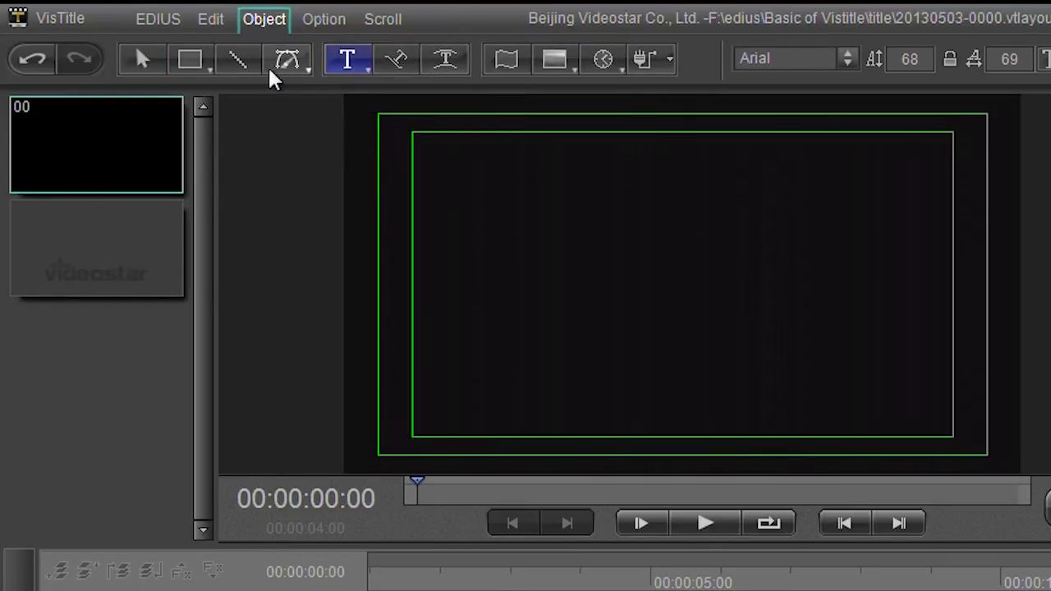
click(353, 67)
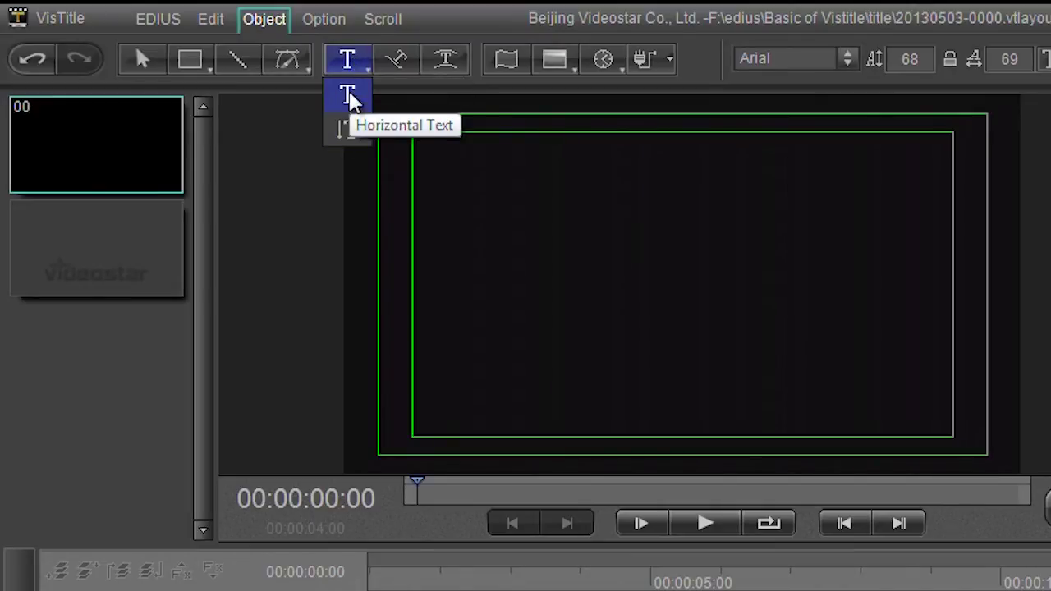
click(349, 99)
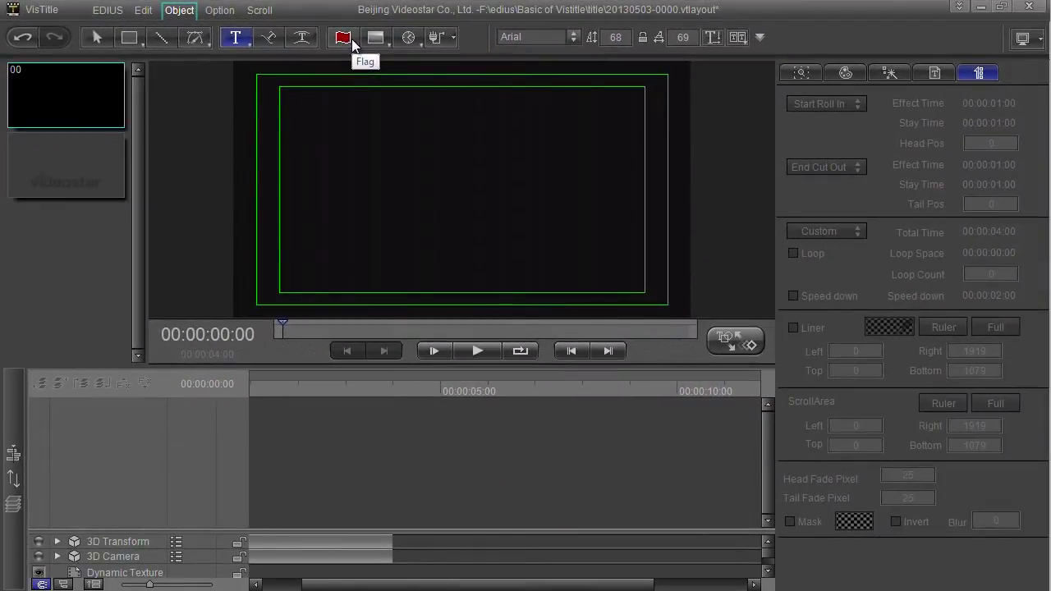
click(351, 39)
drag(311, 91, 511, 198)
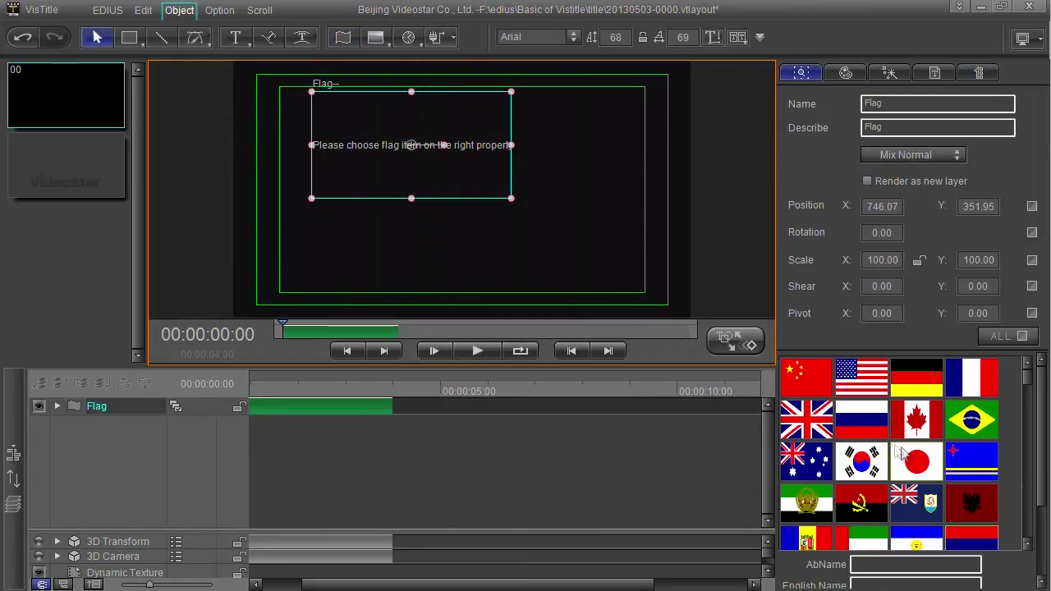
click(806, 419)
key(Delete)
click(383, 43)
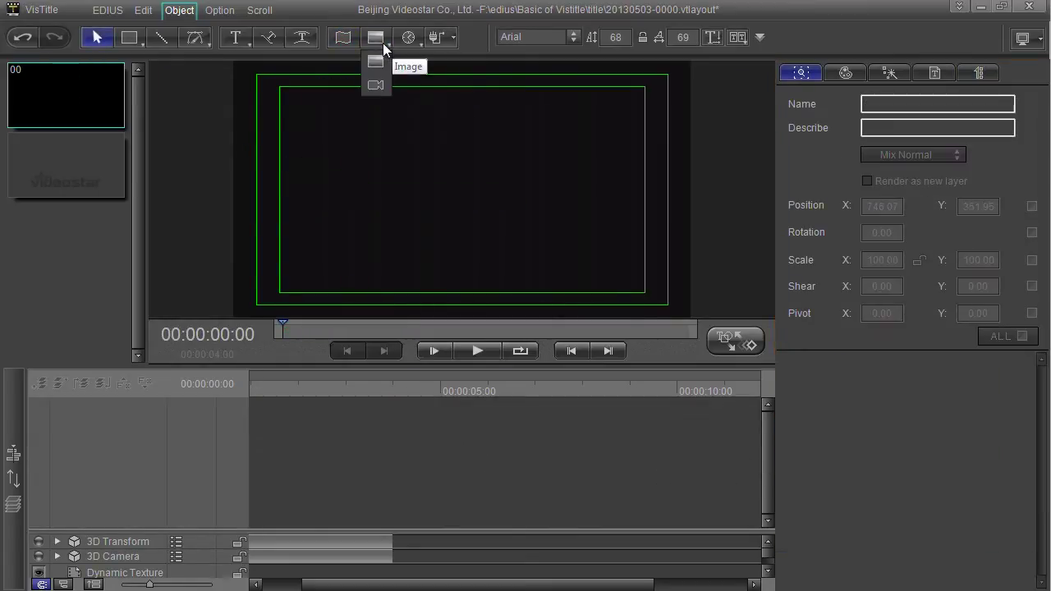
click(382, 45)
click(388, 43)
click(382, 86)
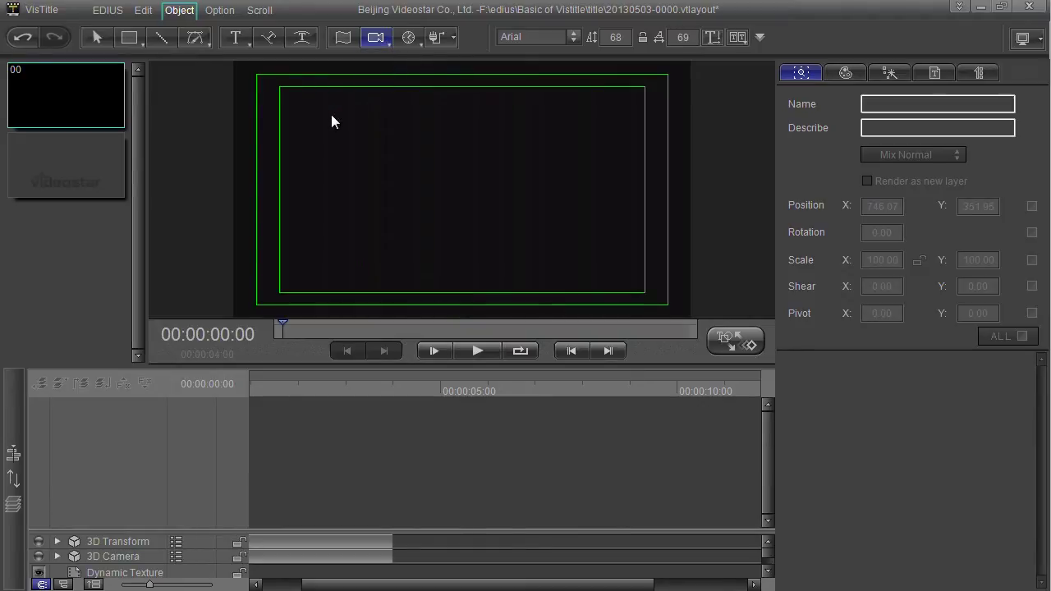
drag(331, 114, 441, 180)
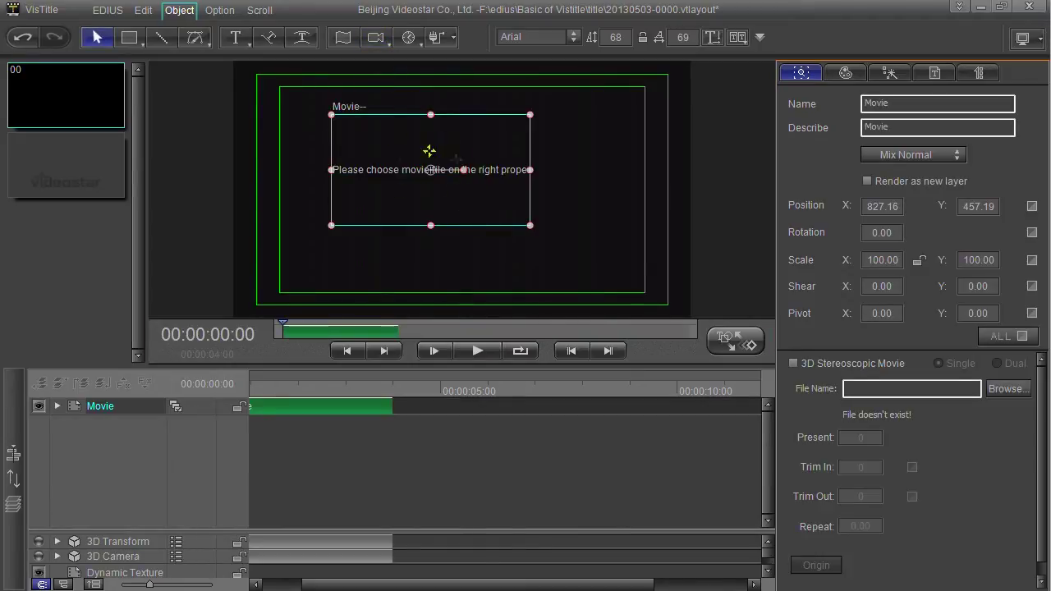
mouse_move(462, 170)
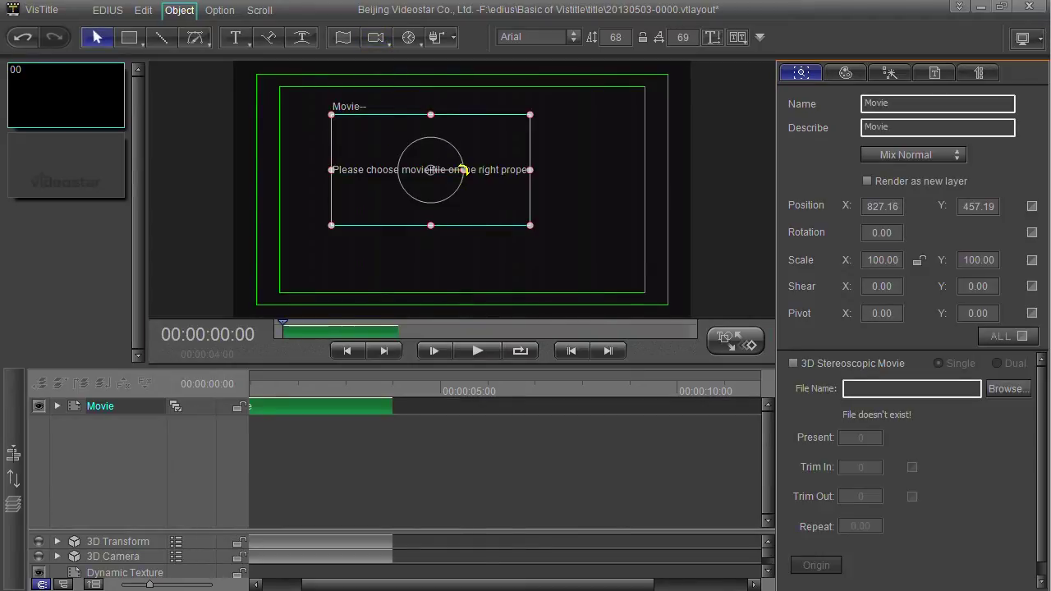
click(385, 41)
click(375, 81)
click(479, 109)
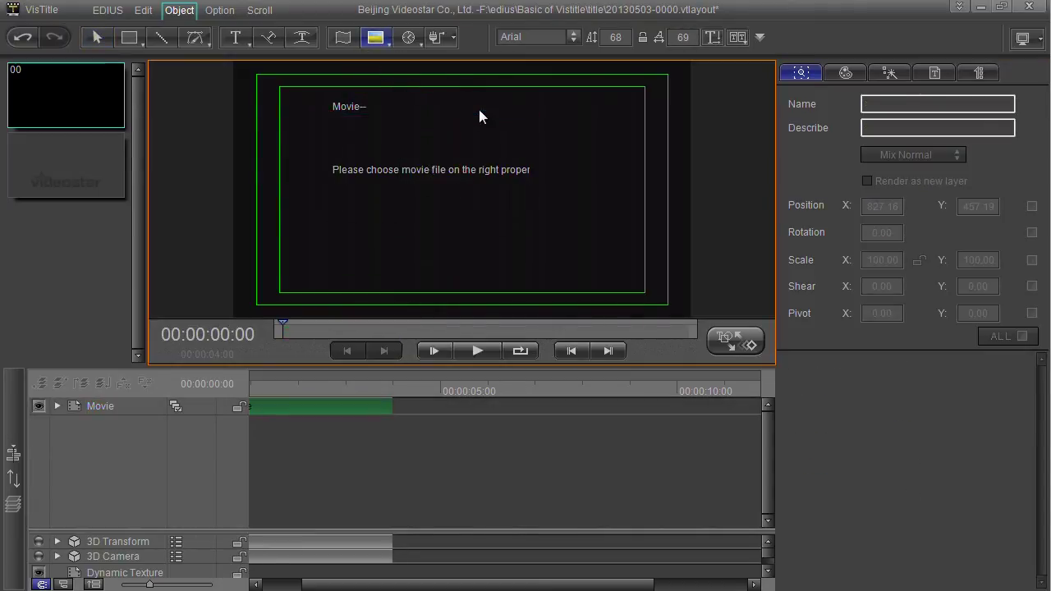
click(346, 405)
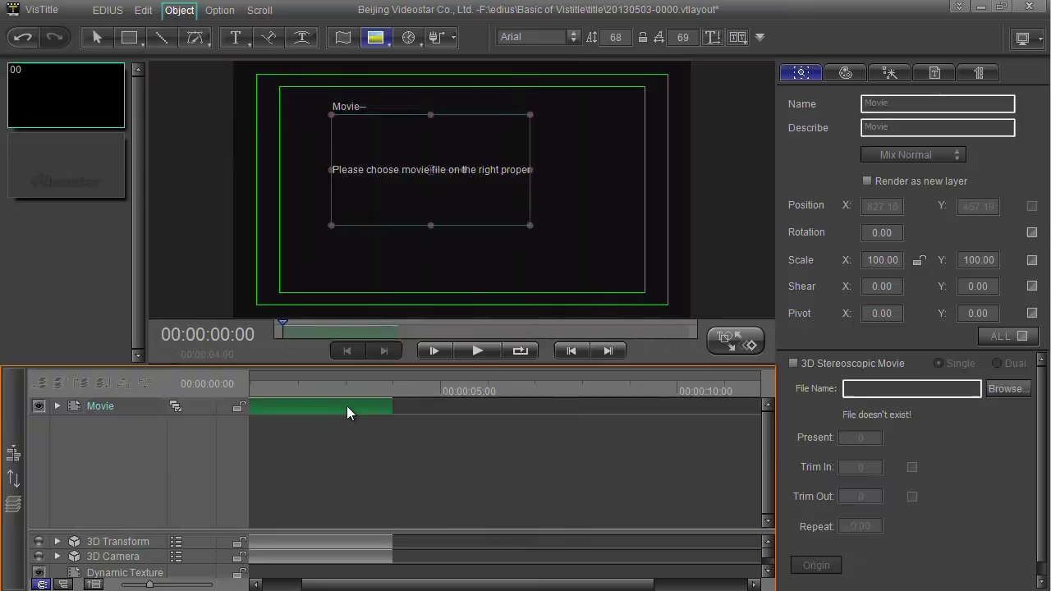
key(Delete)
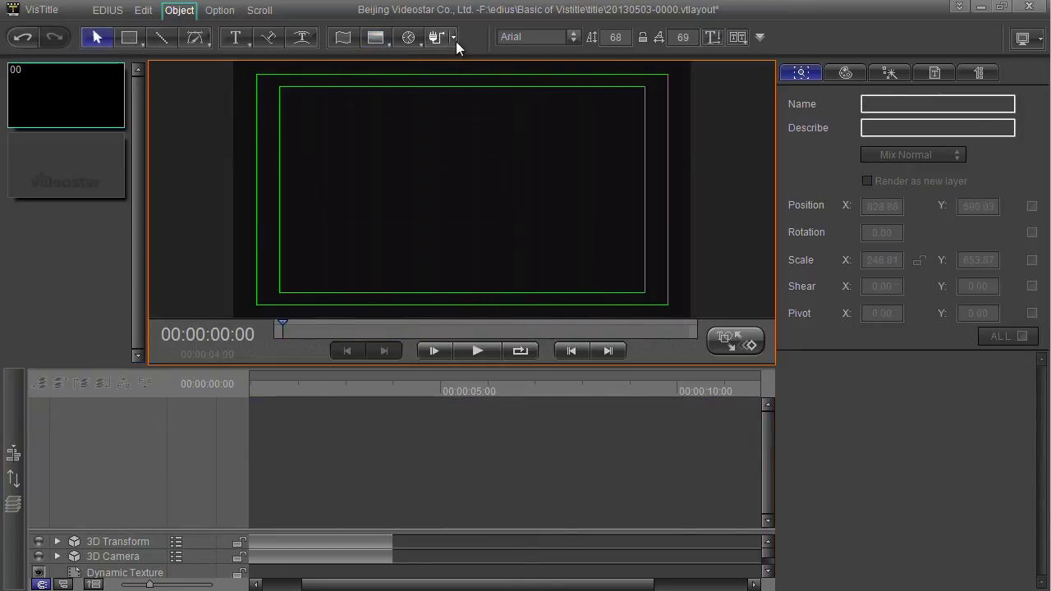
click(456, 41)
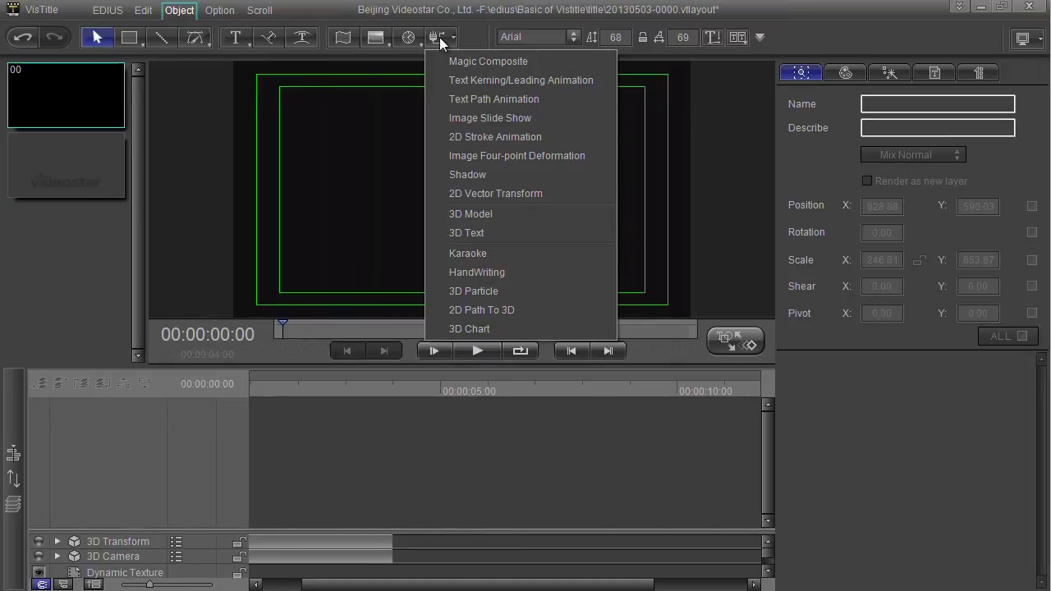
click(439, 37)
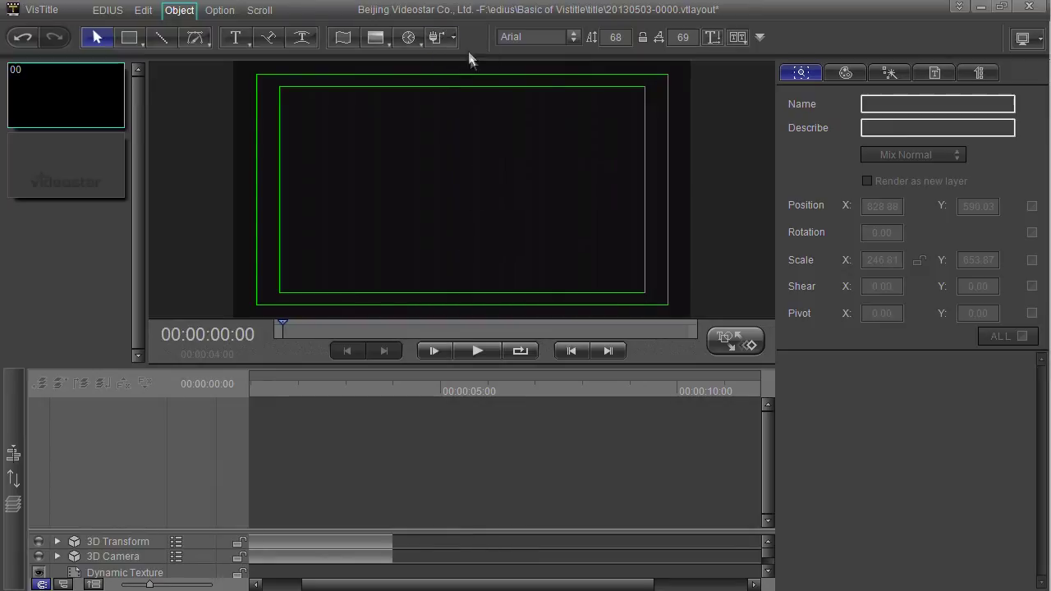
click(453, 34)
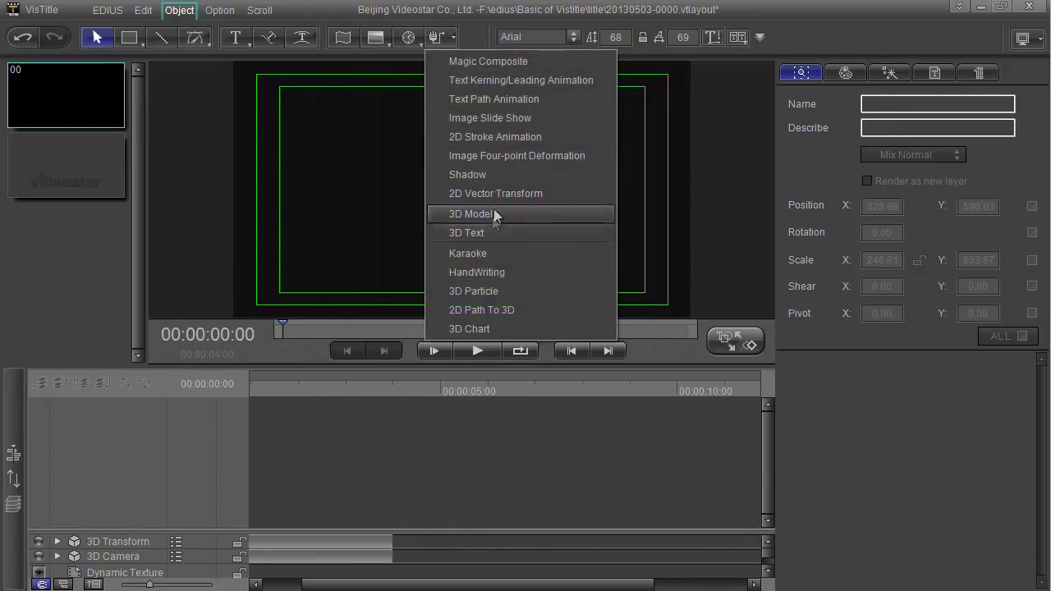
click(476, 290)
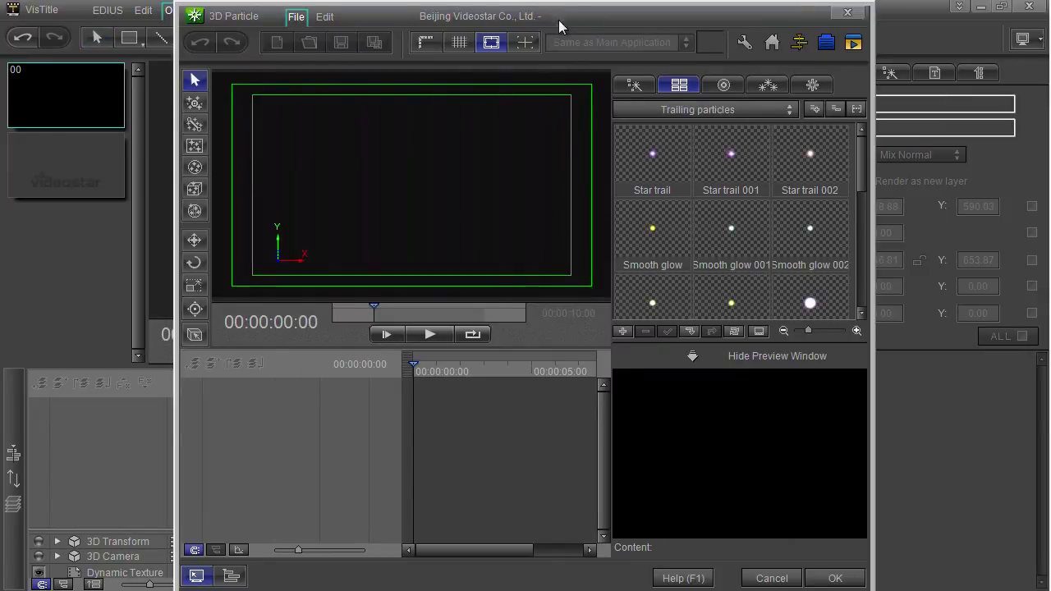
drag(558, 20, 432, 19)
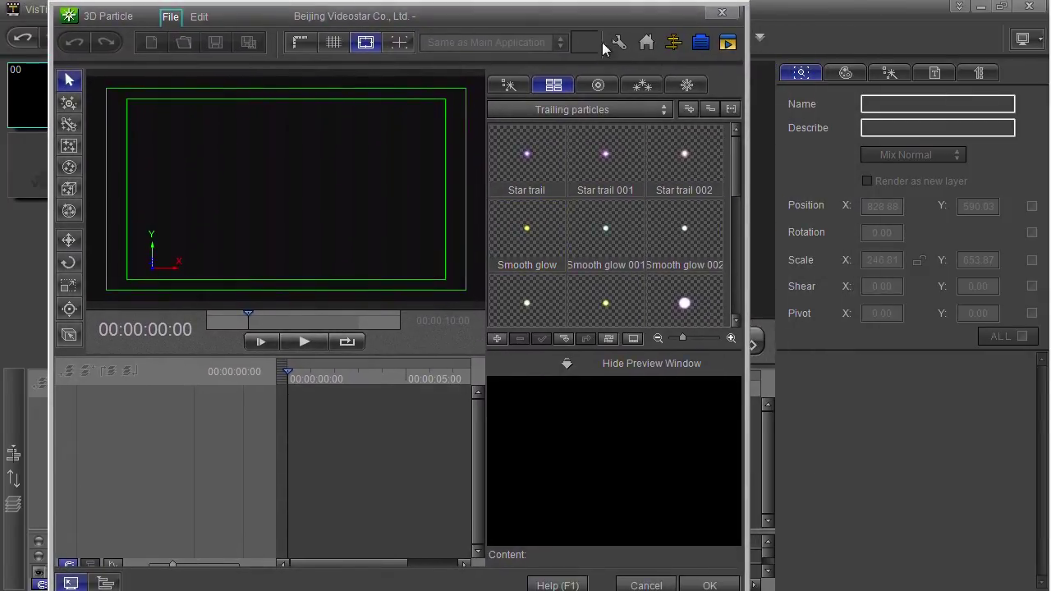
click(722, 13)
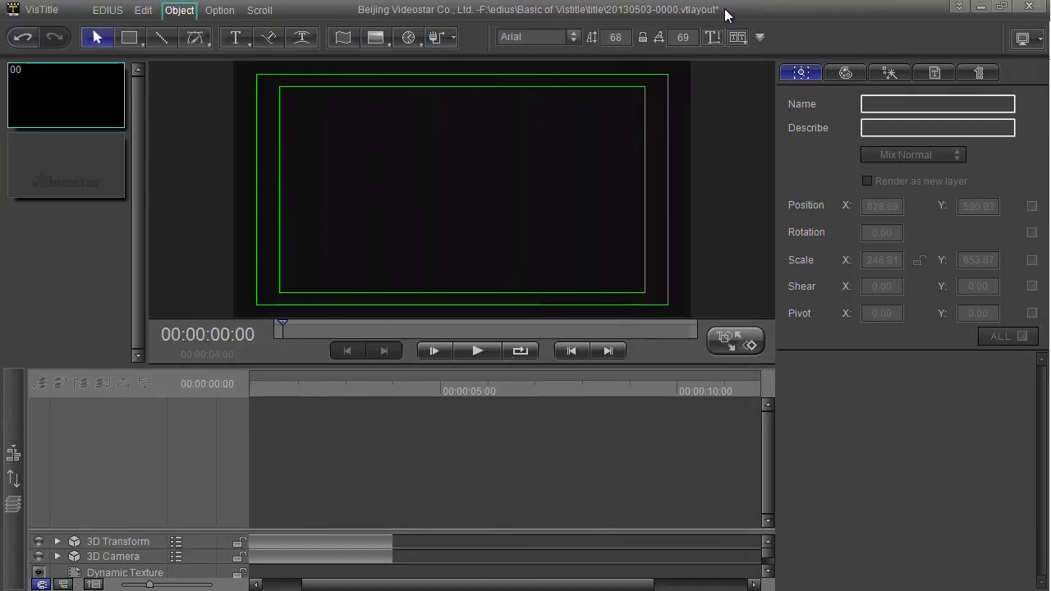
click(439, 37)
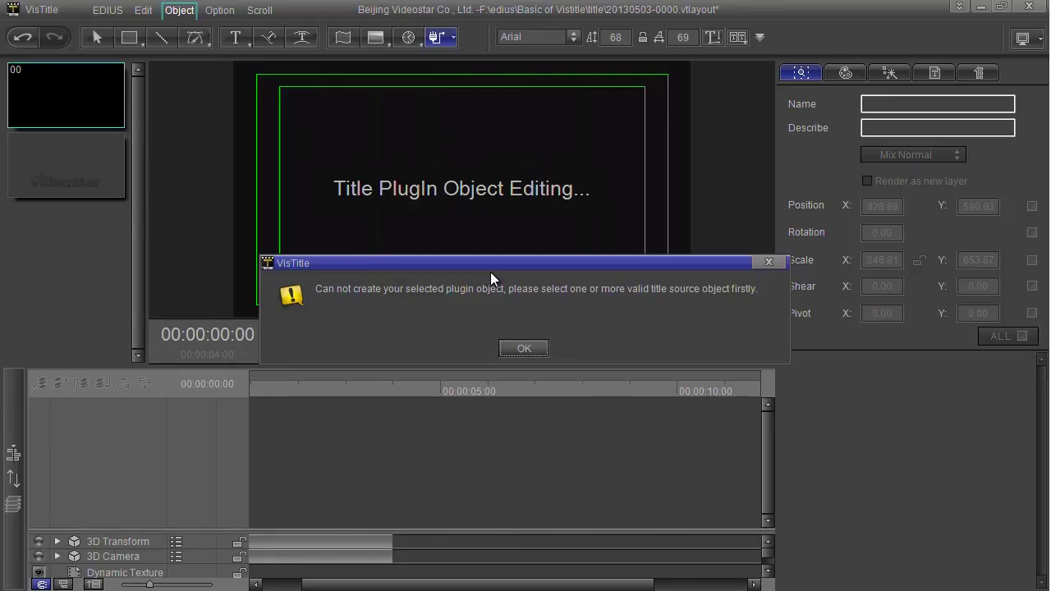
click(523, 348)
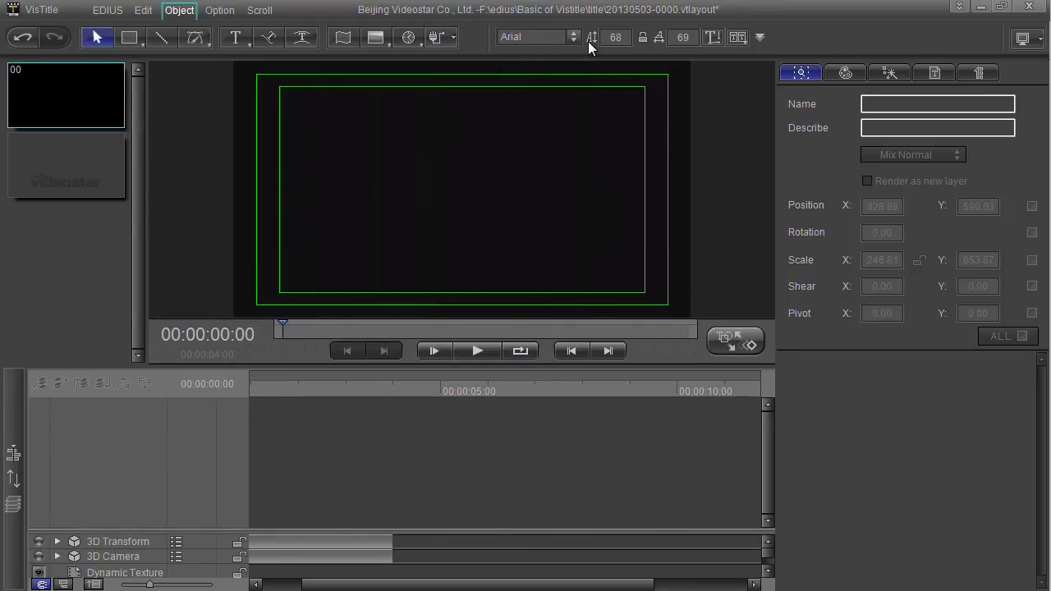
- Toggle the title safe area and grid overlay, leaving the grid off, then show the Scroll tools
click(218, 11)
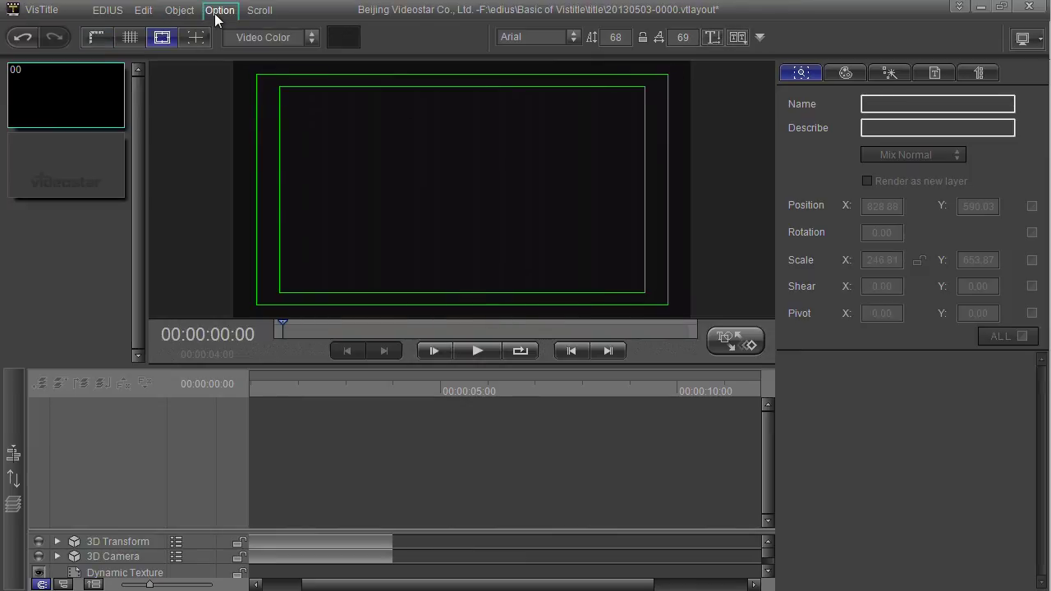
click(160, 38)
click(160, 38)
click(131, 41)
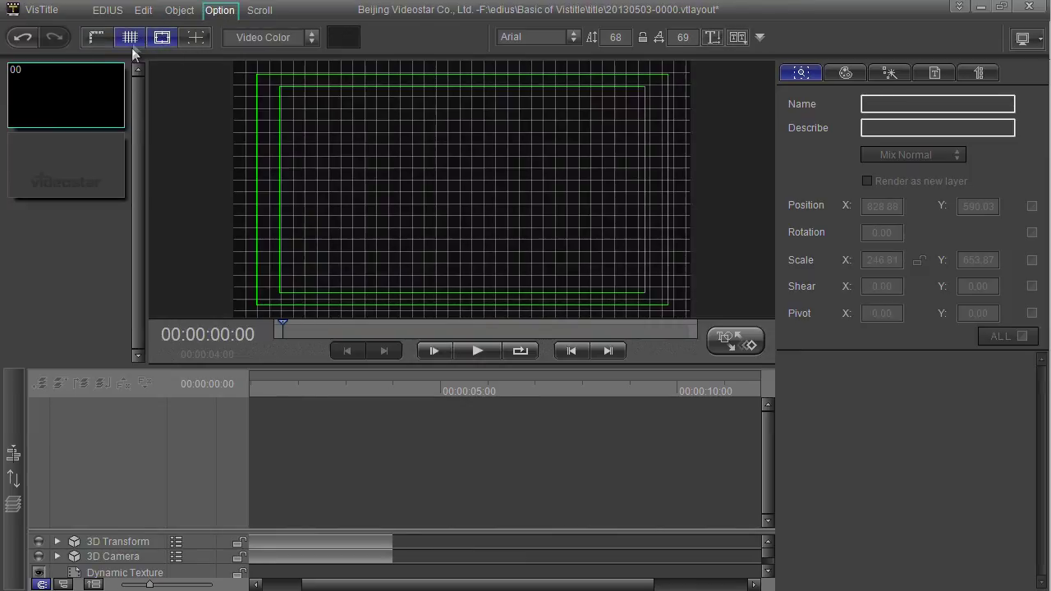
click(132, 39)
click(259, 10)
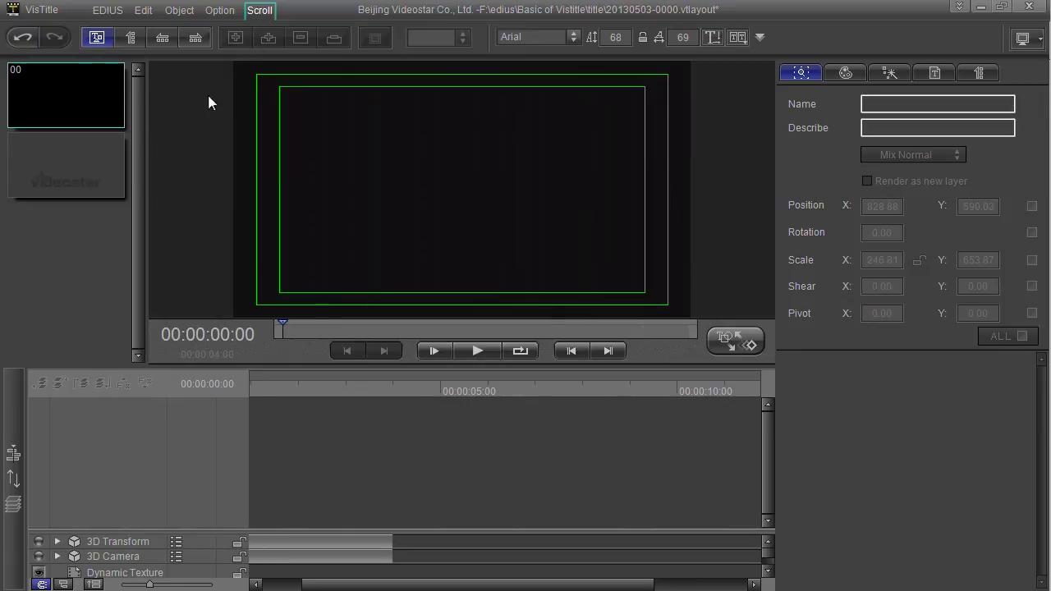